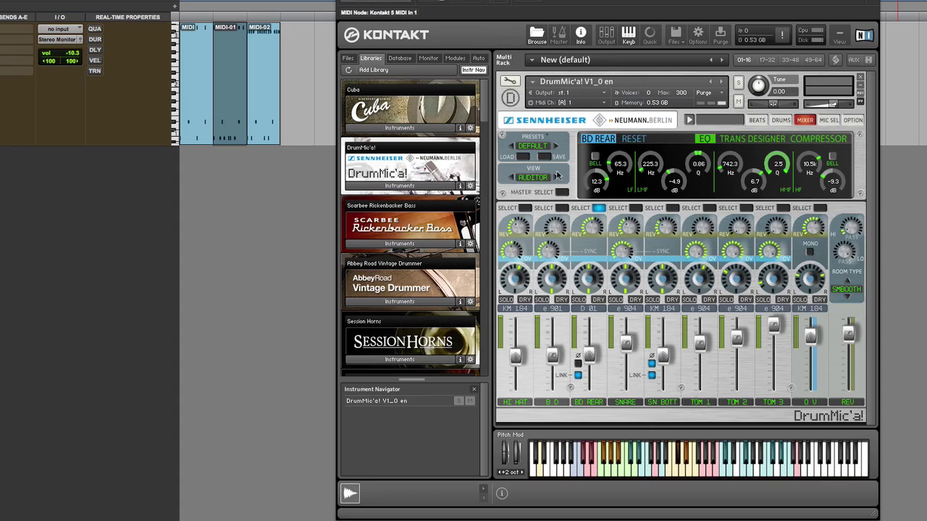
# Preview the 01 4_4 Funk G groove from the Funk (80-120) 02 Grooves HH off folder and set the instrument volume to about -3.2.
pyautogui.click(389, 186)
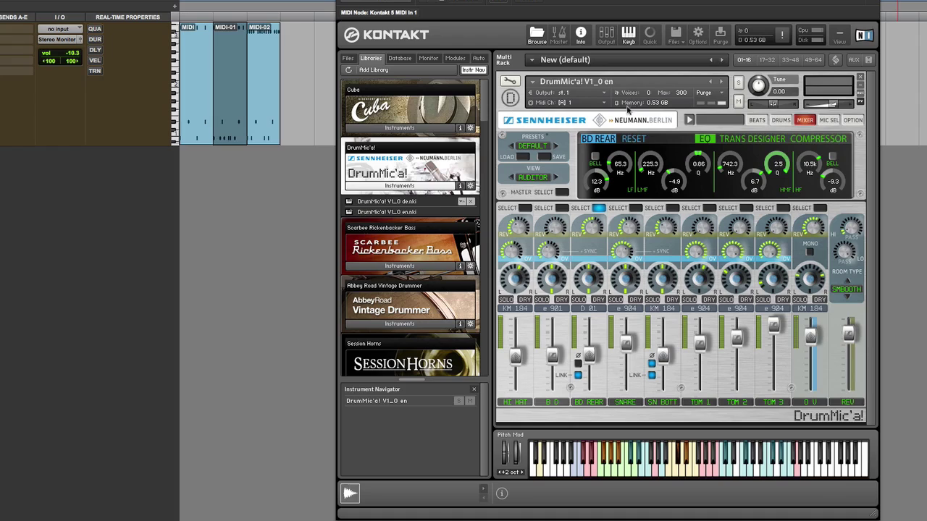
pyautogui.click(754, 121)
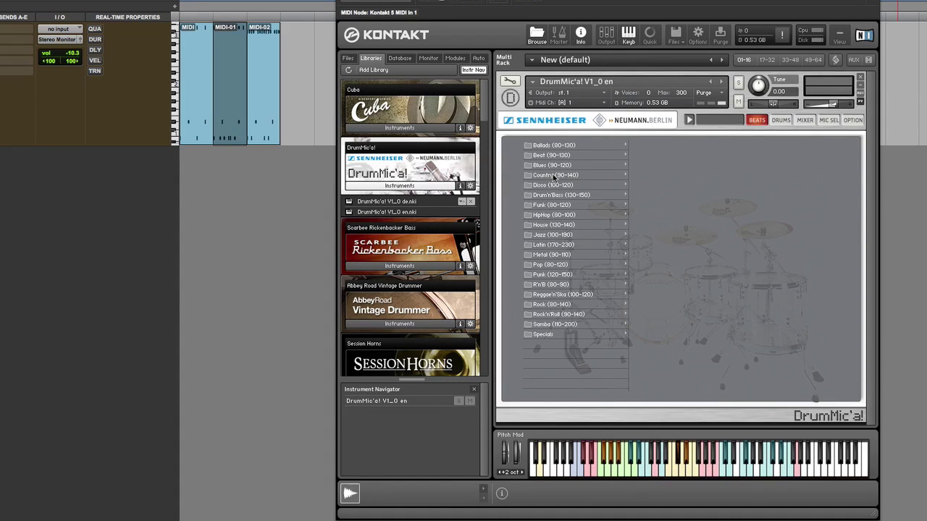
pyautogui.click(557, 207)
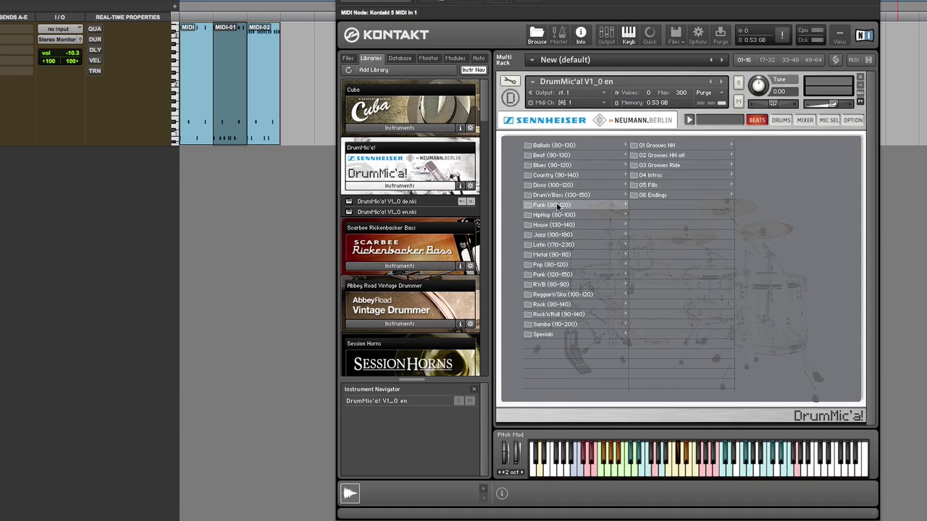
pyautogui.click(671, 157)
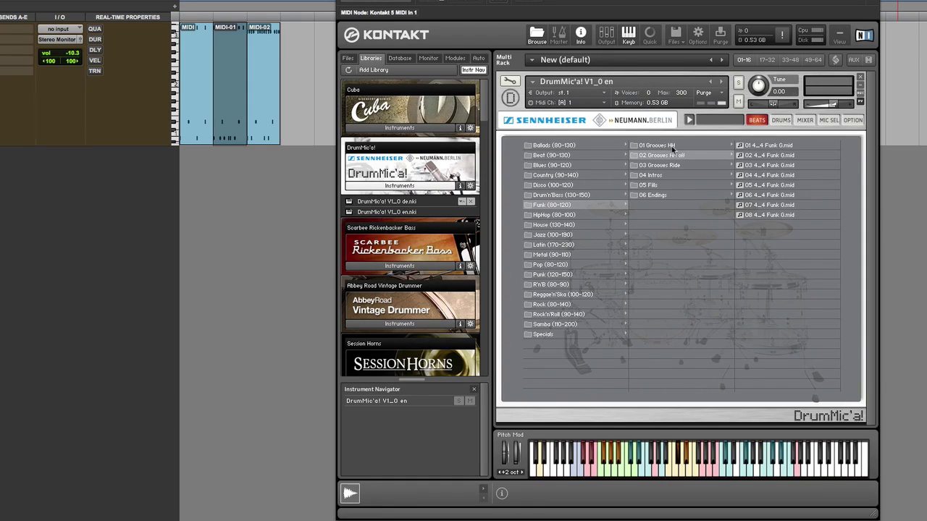
pyautogui.click(761, 145)
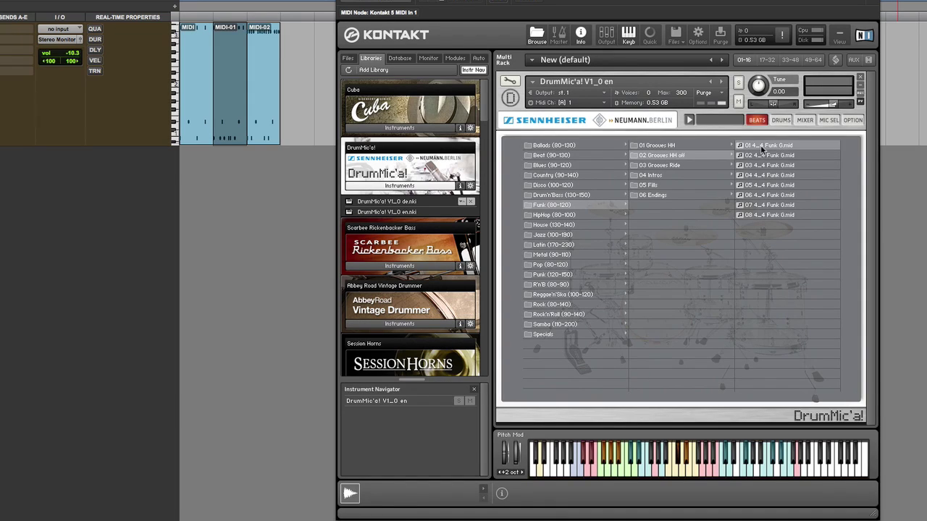
pyautogui.click(691, 120)
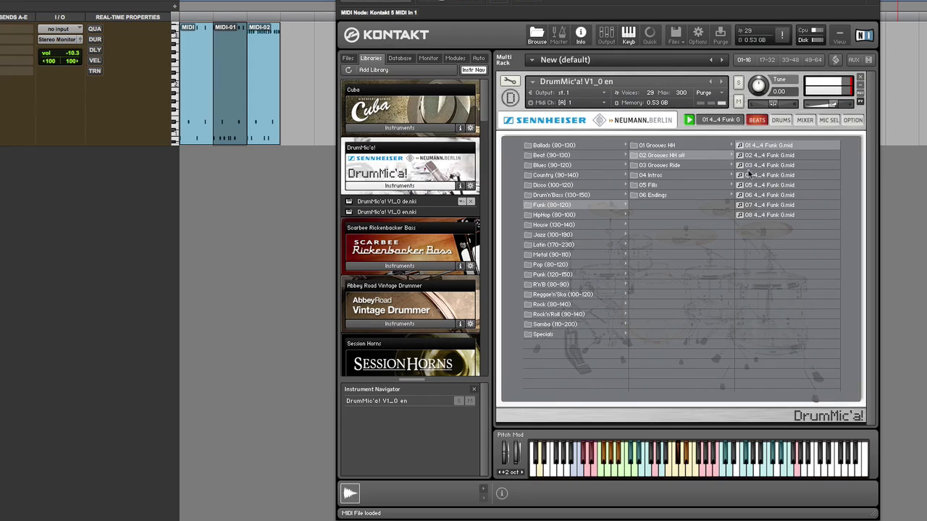
pyautogui.moveTo(831, 105); pyautogui.dragTo(830, 109)
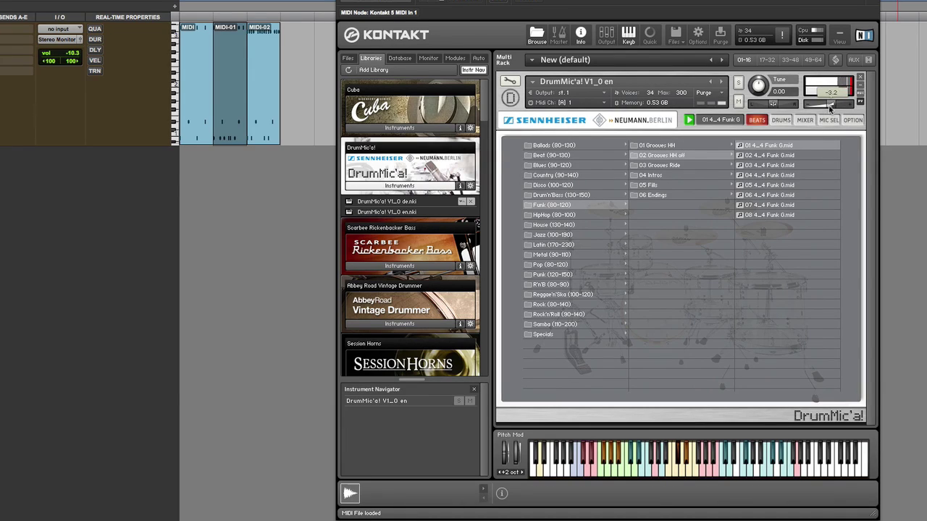
# Load the 05 4_4 Funk G groove, place it on the MIDI track directly after the MIDI-02 clip, and play the session instead of the preview.
pyautogui.click(773, 184)
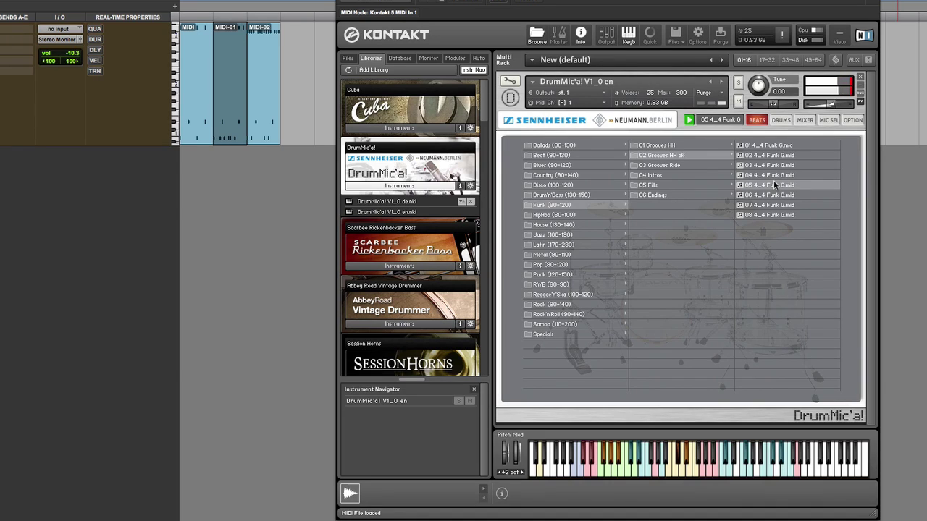
pyautogui.moveTo(714, 118); pyautogui.dragTo(301, 101)
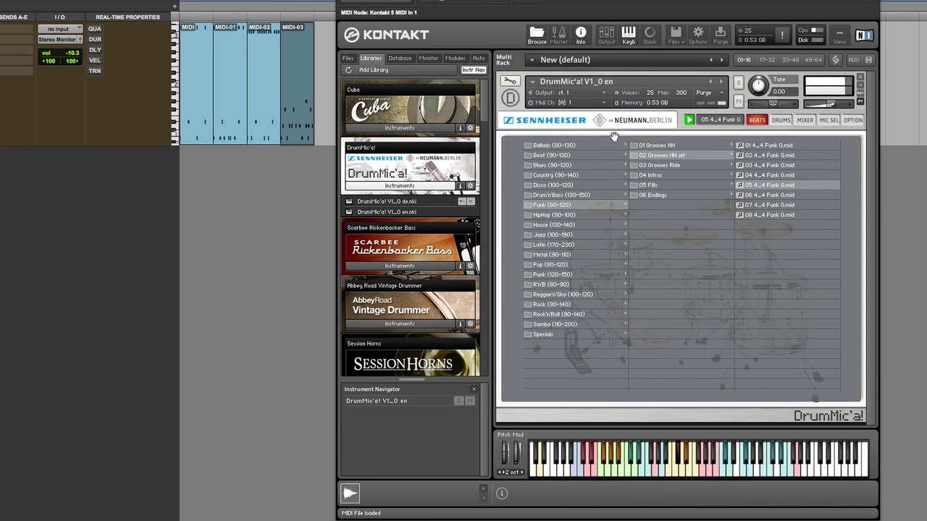
pyautogui.click(688, 120)
pyautogui.press('space')
# Compare the MD 441, KM 184 and e 904 microphones on the snare top, and choose the KM 184.
pyautogui.click(781, 121)
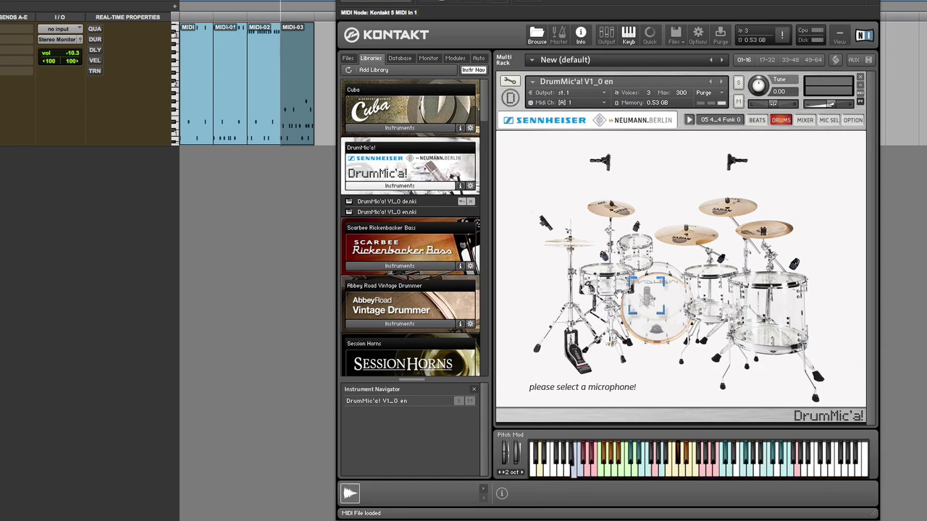
pyautogui.click(603, 256)
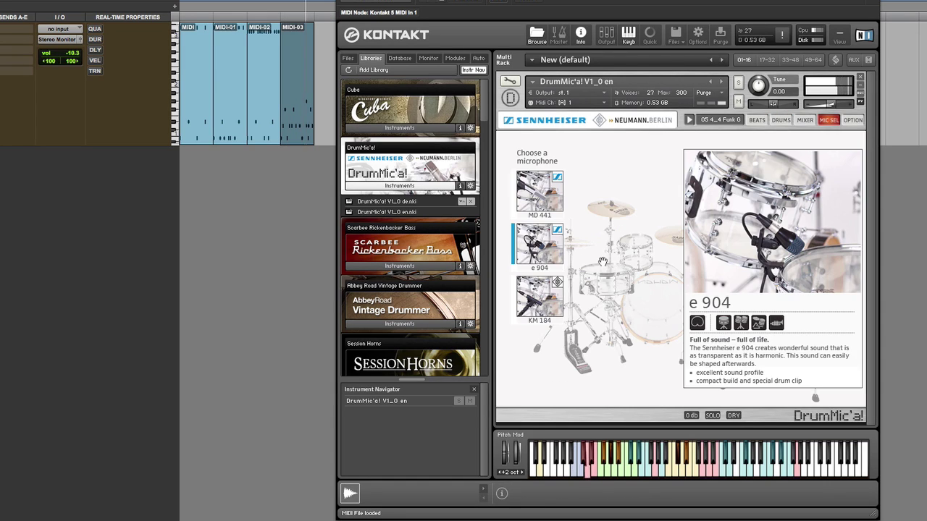
pyautogui.click(538, 194)
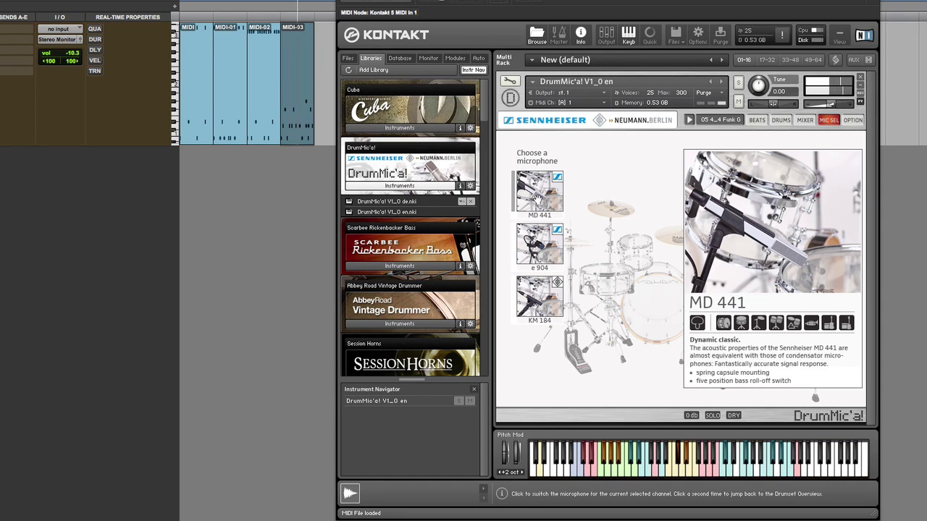
pyautogui.click(536, 287)
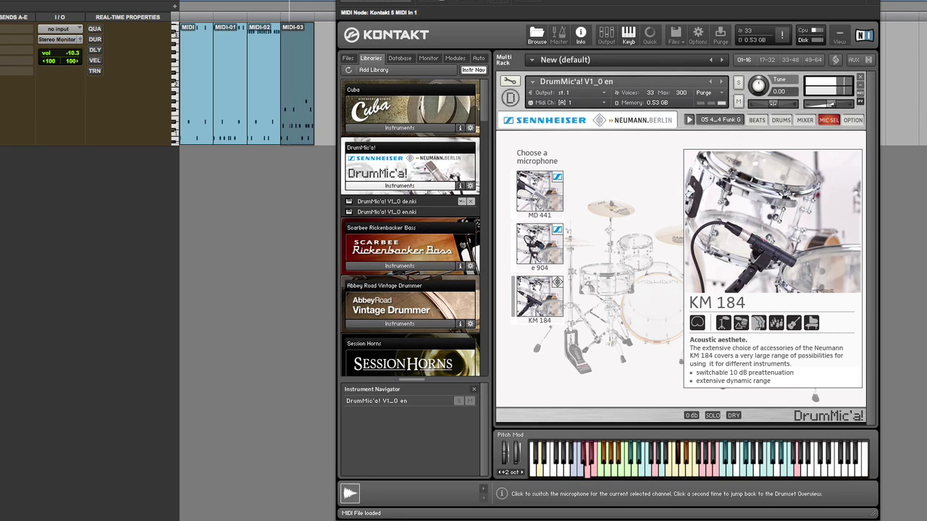
pyautogui.click(537, 253)
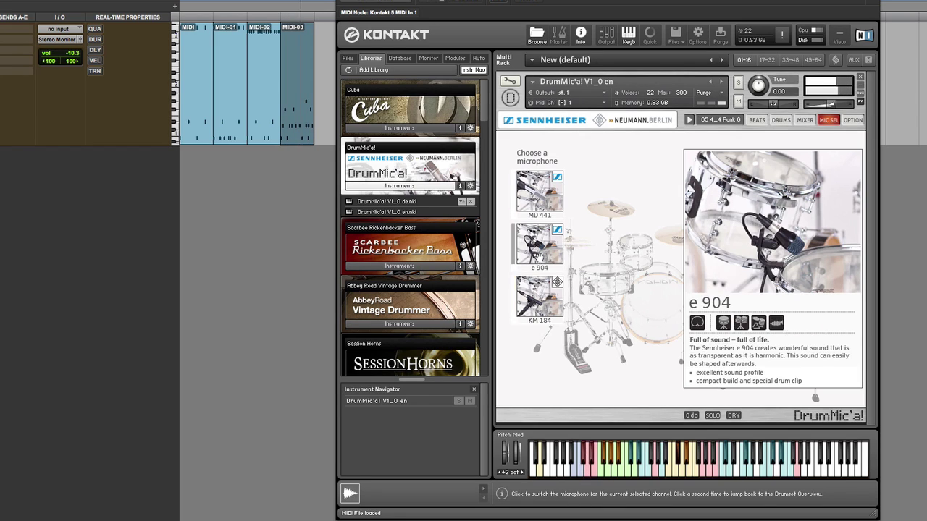
pyautogui.click(536, 297)
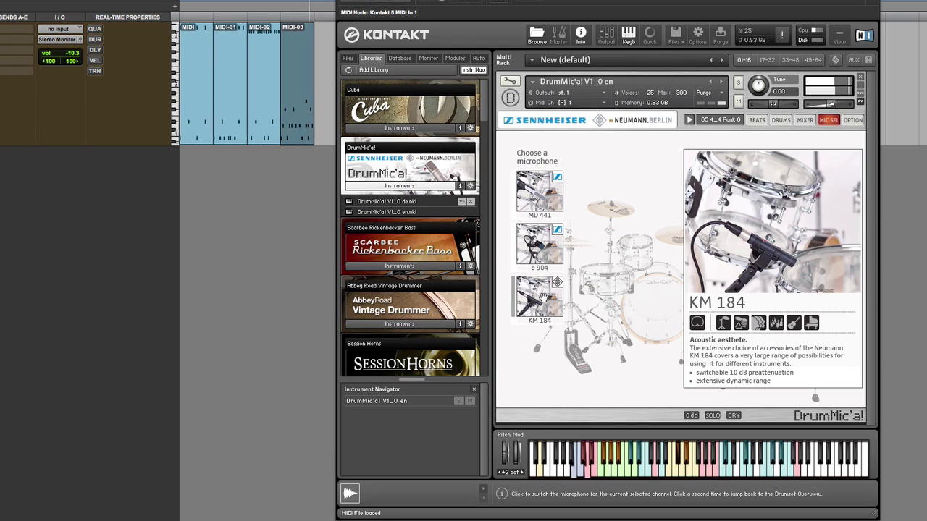
# Display the mixer and raise the snare bottom fader level with the snare top fader.
pyautogui.click(779, 120)
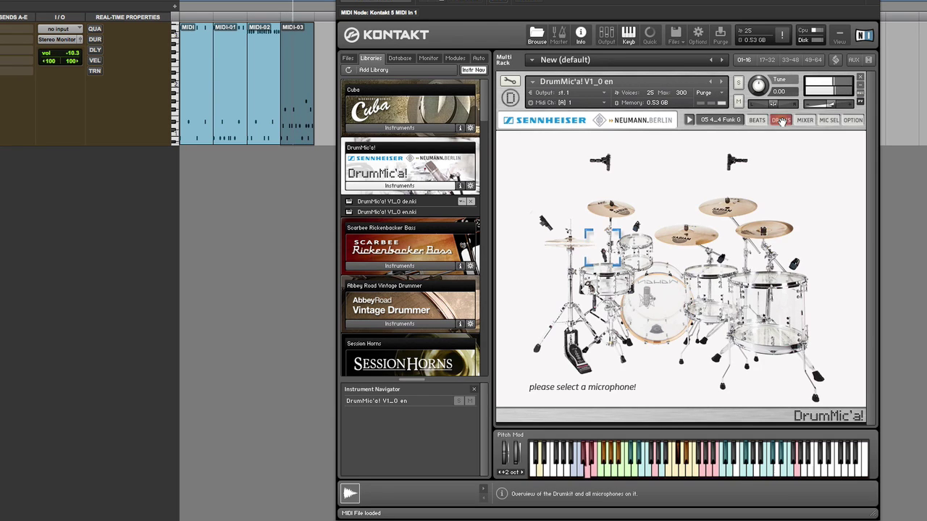
pyautogui.click(805, 120)
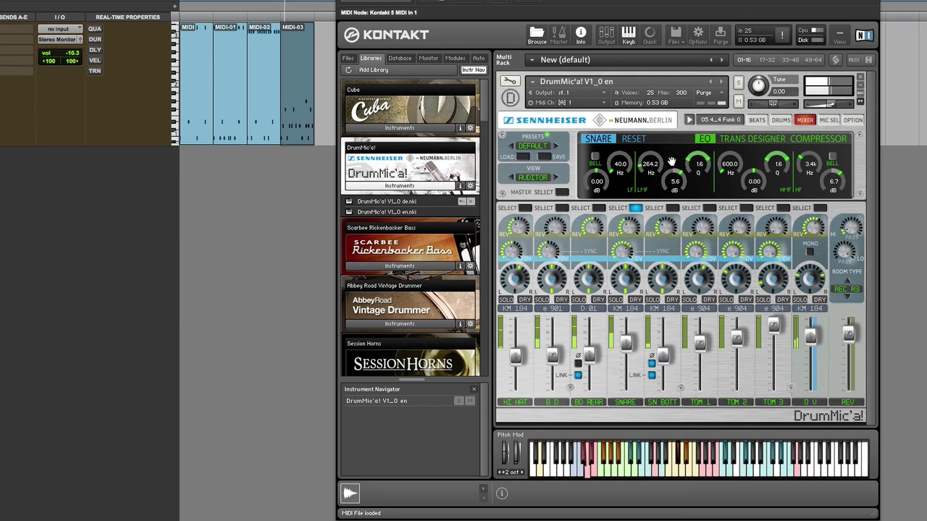
pyautogui.moveTo(620, 338); pyautogui.dragTo(628, 340)
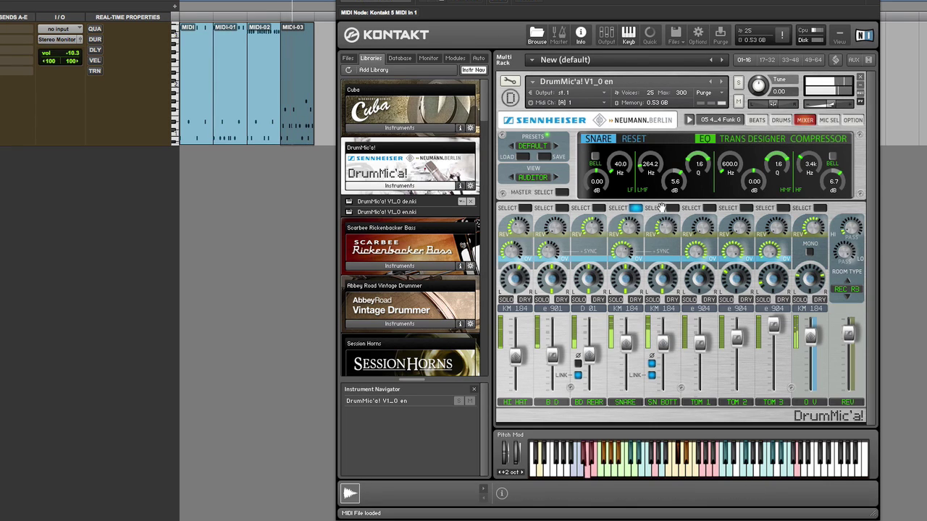
# Solo the snare channel, briefly adding the overhead channel to the solo for comparison.
pyautogui.click(616, 299)
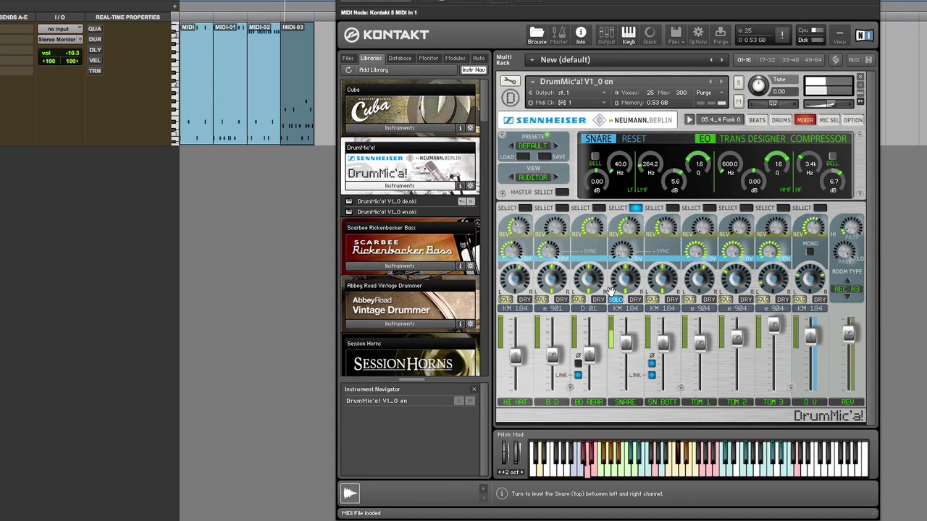
pyautogui.click(799, 300)
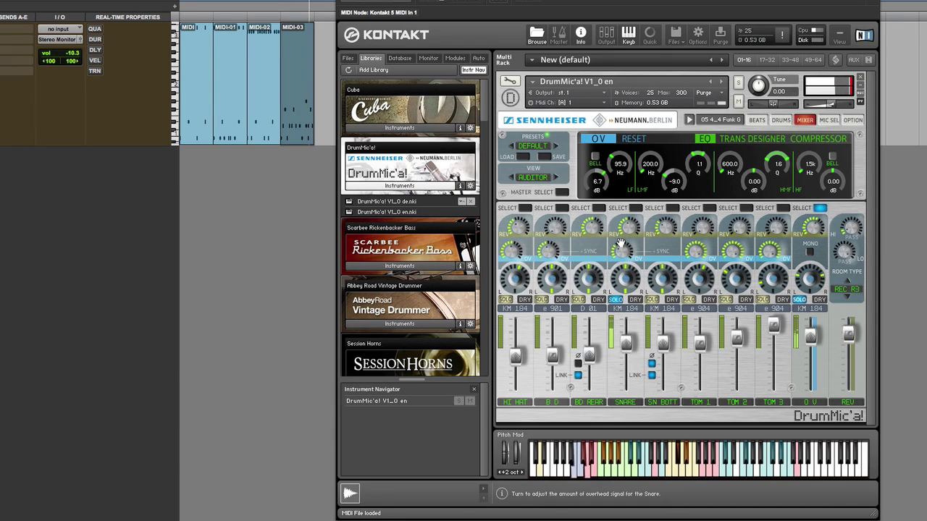
pyautogui.click(800, 299)
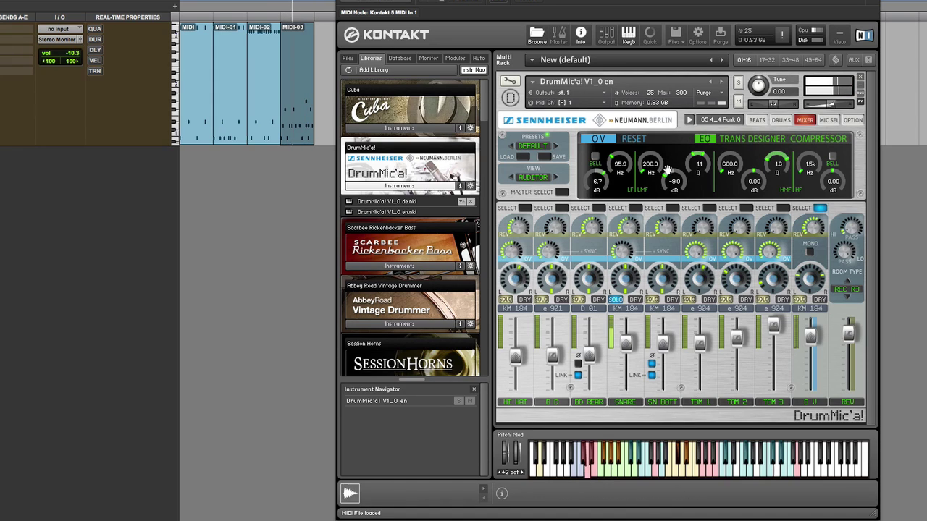
# Boost the high-frequency band of the snare channel's EQ to 9.3 dB at about 6.7 kHz.
pyautogui.click(636, 209)
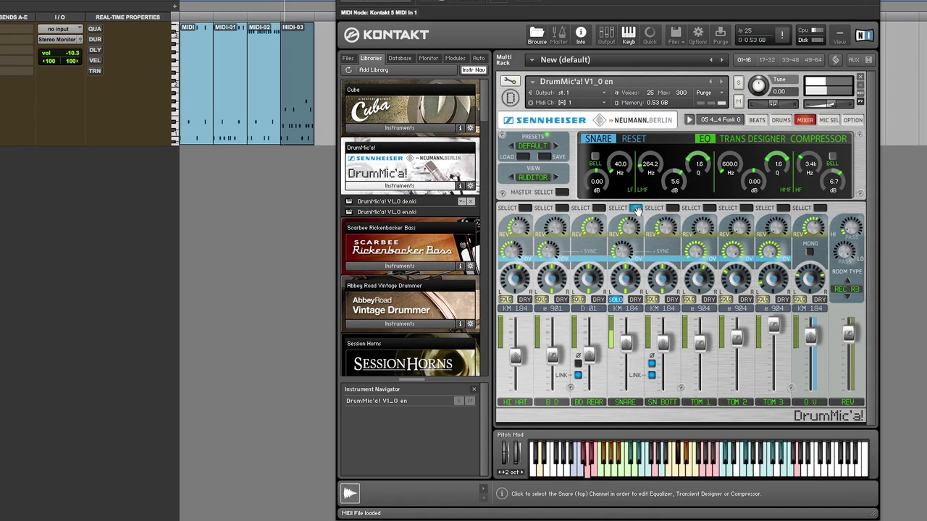
pyautogui.moveTo(833, 184); pyautogui.dragTo(833, 183)
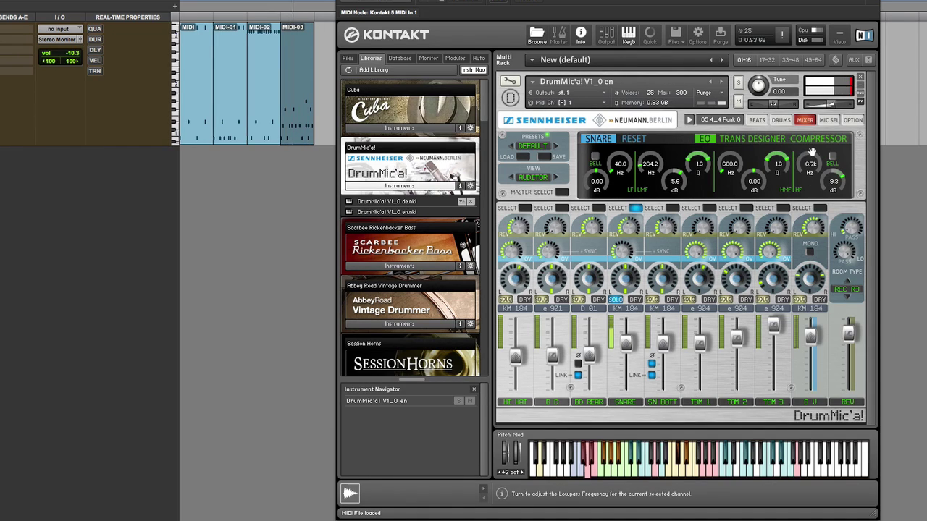
pyautogui.moveTo(806, 162); pyautogui.dragTo(806, 164)
# Shape the snare with the transient designer, setting attack to 27.9% and sustain to -14.9%.
pyautogui.click(752, 138)
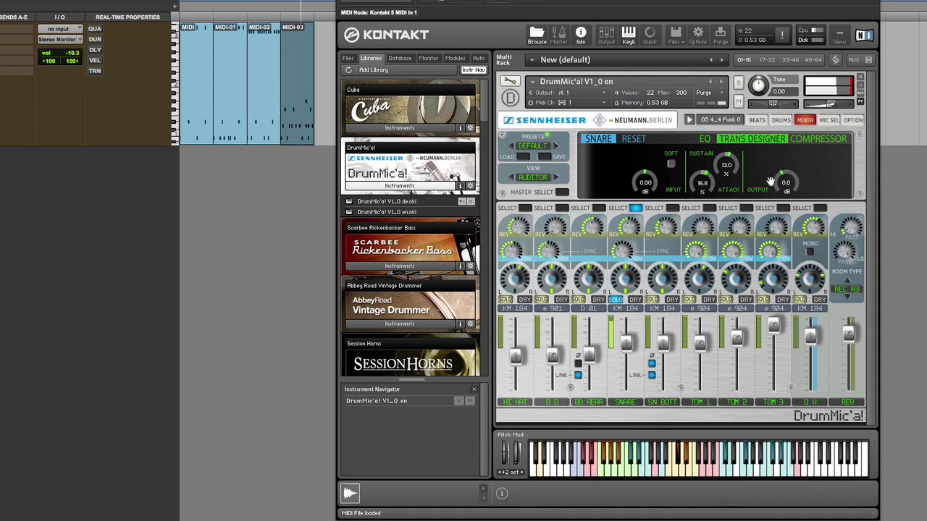
pyautogui.moveTo(702, 186); pyautogui.dragTo(702, 172)
pyautogui.moveTo(701, 181)
pyautogui.mouseDown()
pyautogui.moveTo(697, 202)
pyautogui.moveTo(702, 185)
pyautogui.mouseUp()
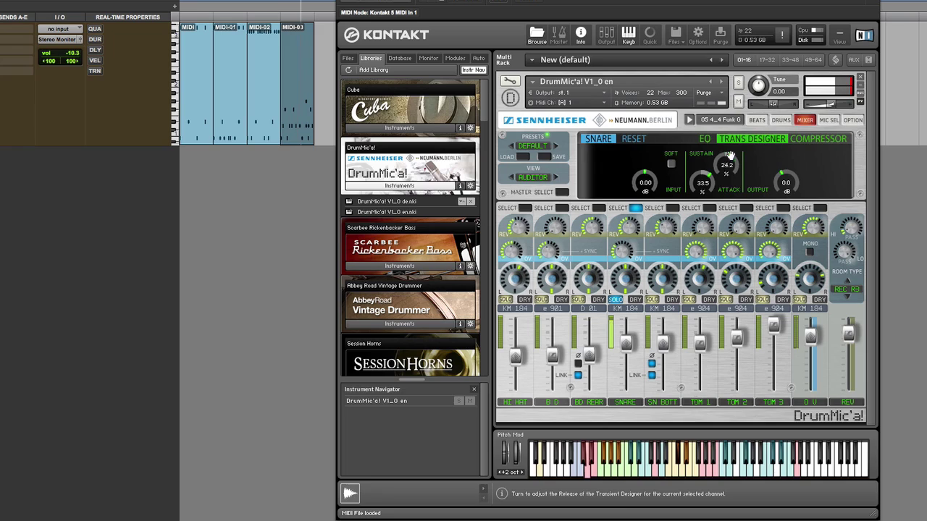
pyautogui.moveTo(731, 154); pyautogui.dragTo(722, 171)
pyautogui.moveTo(703, 184); pyautogui.dragTo(703, 181)
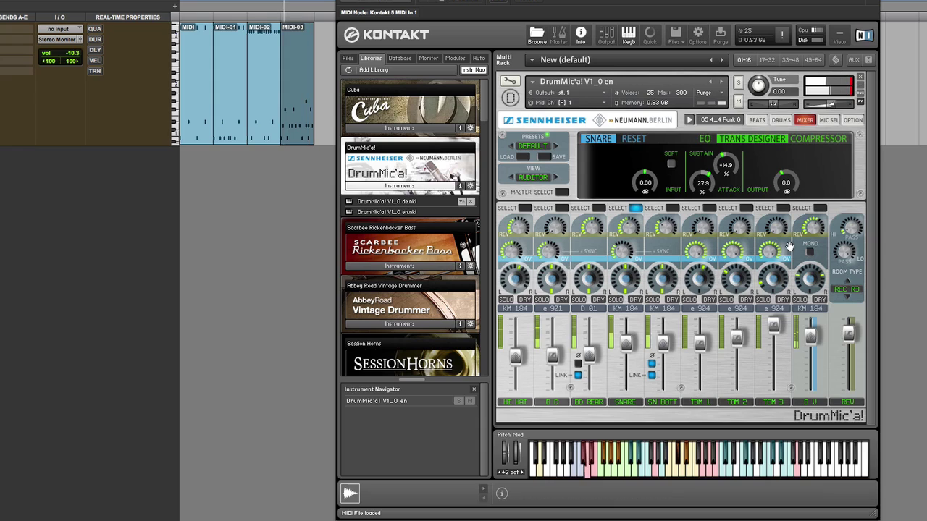
# Unlink the snare bottom channel from the snare top, switch off its phase inversion, and set its fader slightly below the snare top's.
pyautogui.moveTo(663, 345); pyautogui.dragTo(662, 387)
pyautogui.click(651, 375)
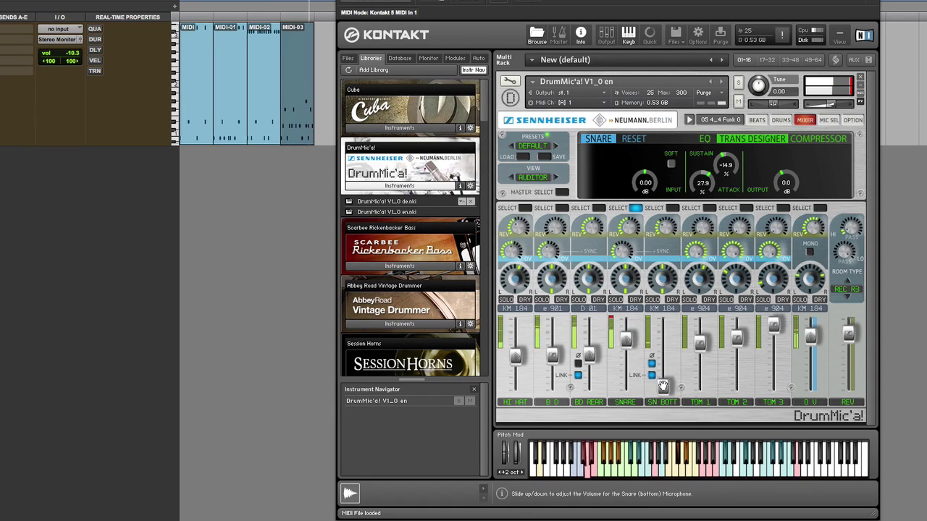
pyautogui.moveTo(662, 386); pyautogui.dragTo(666, 347)
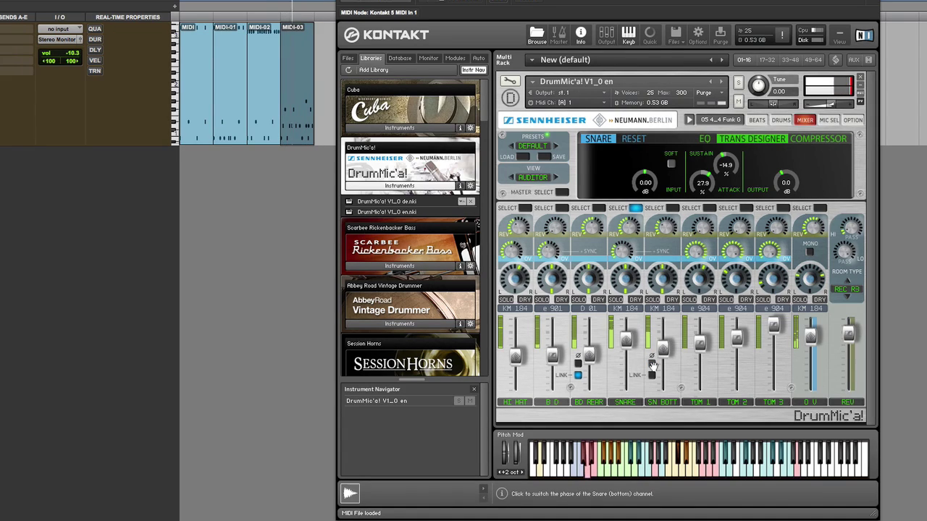
# Show the snare's compressor settings and compare the SM CLUB and MEDCLUB reverb room types, ending on MEDCLUB.
pyautogui.click(823, 139)
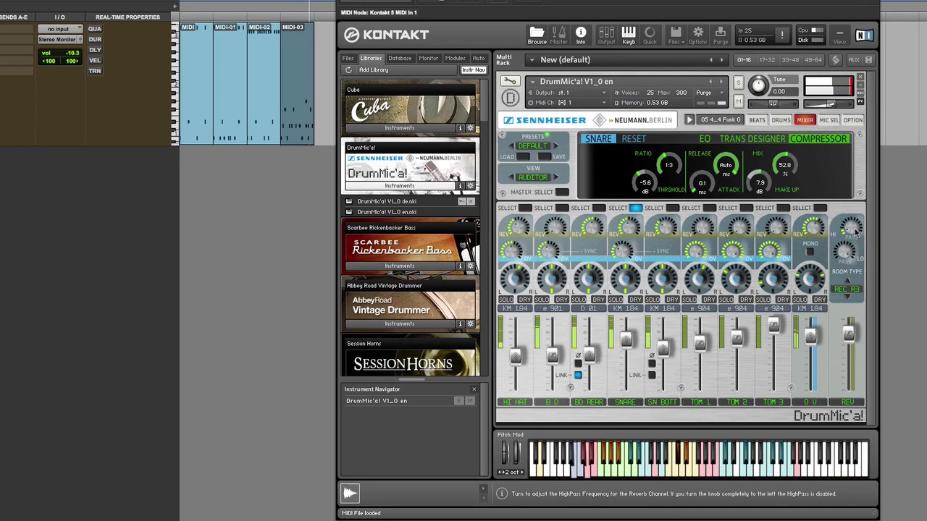
pyautogui.click(853, 288)
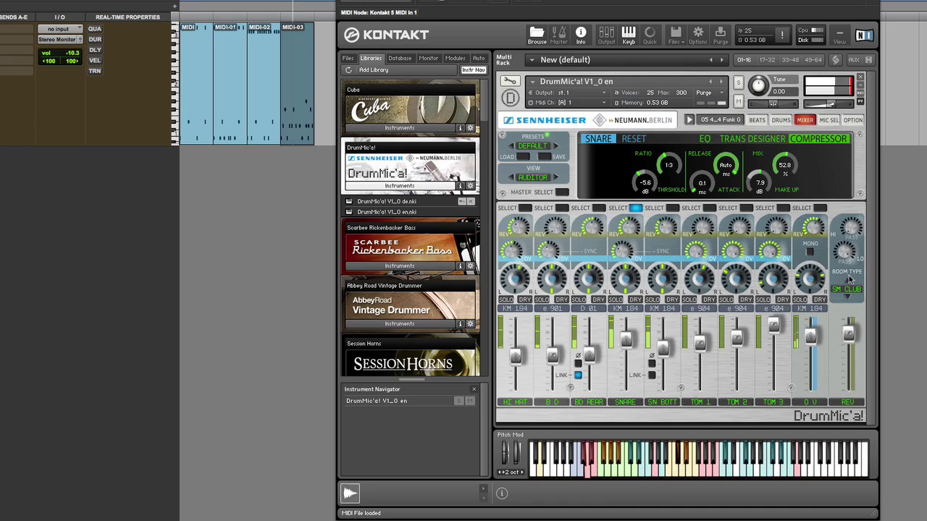
pyautogui.click(848, 294)
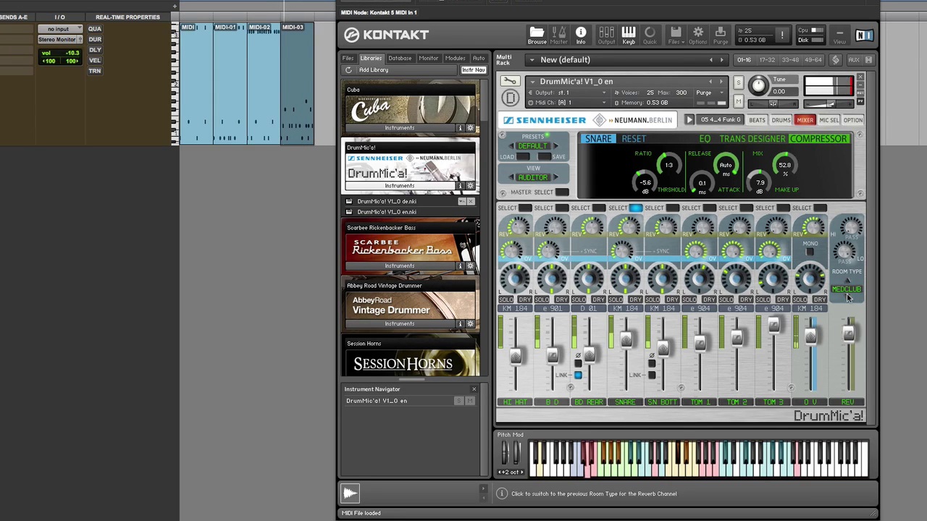
pyautogui.click(848, 297)
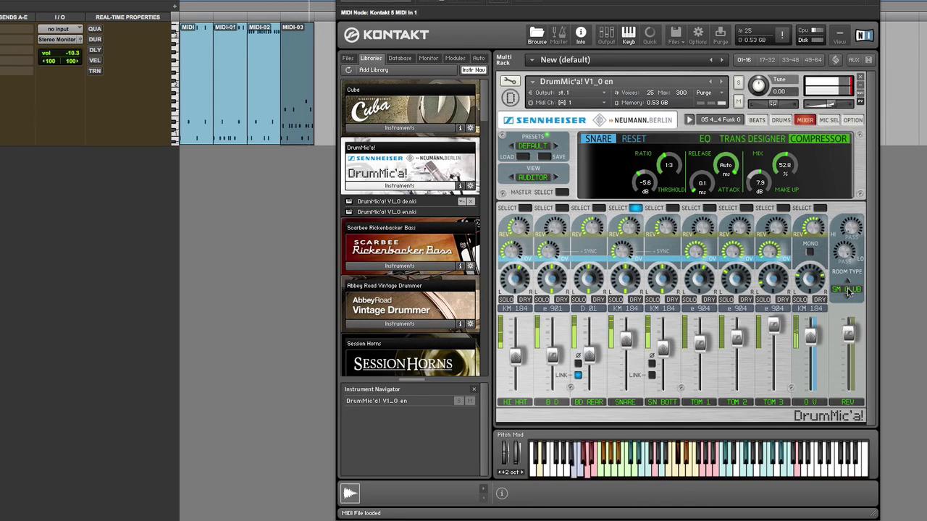
pyautogui.click(849, 291)
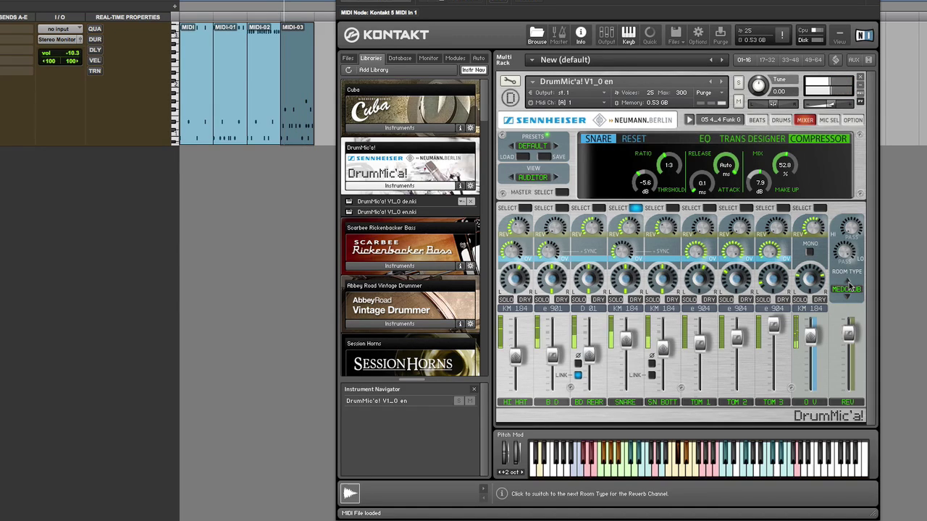
# Compare the mixer's listening perspectives and leave the view set to DRUMMER.
pyautogui.click(554, 178)
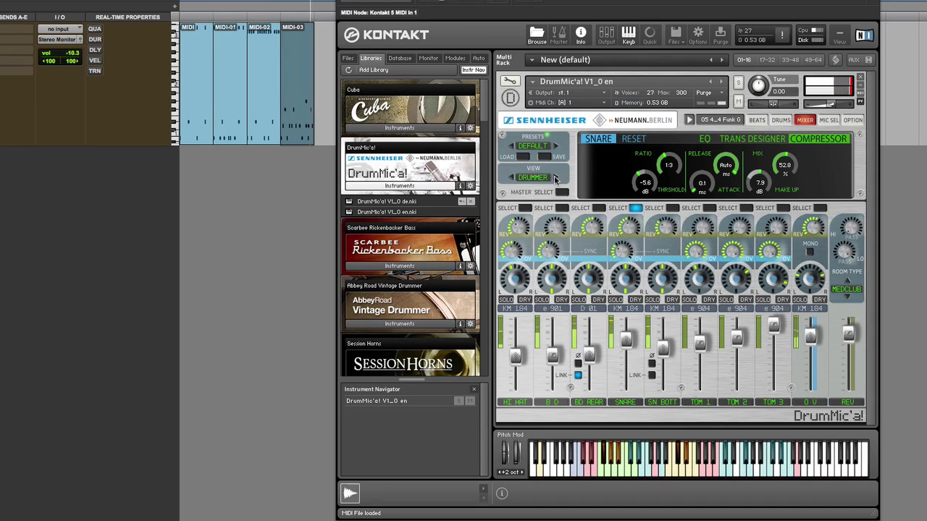
pyautogui.click(555, 178)
pyautogui.click(555, 178)
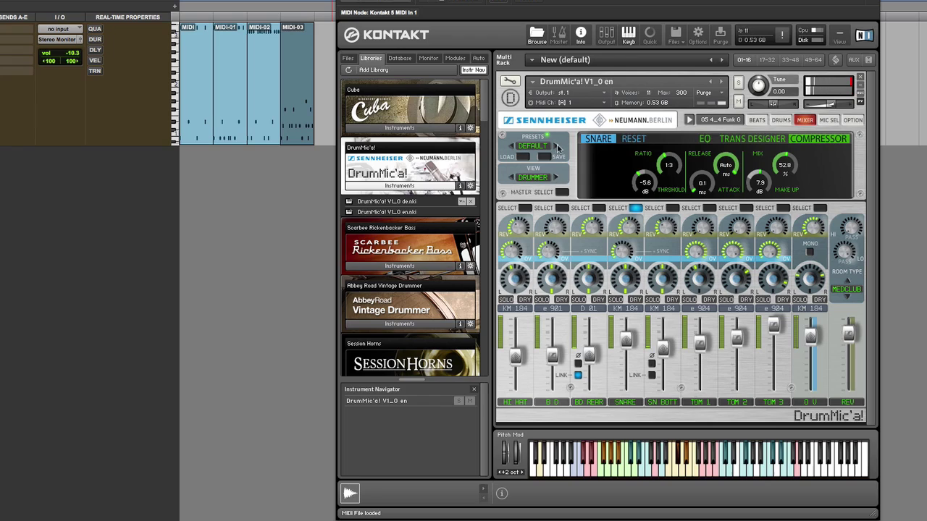
# Audition the mixer presets BLUES 1, BLUES 2, BRITPOP, DISCO and DNB 1, ending on DNB 2.
pyautogui.click(555, 147)
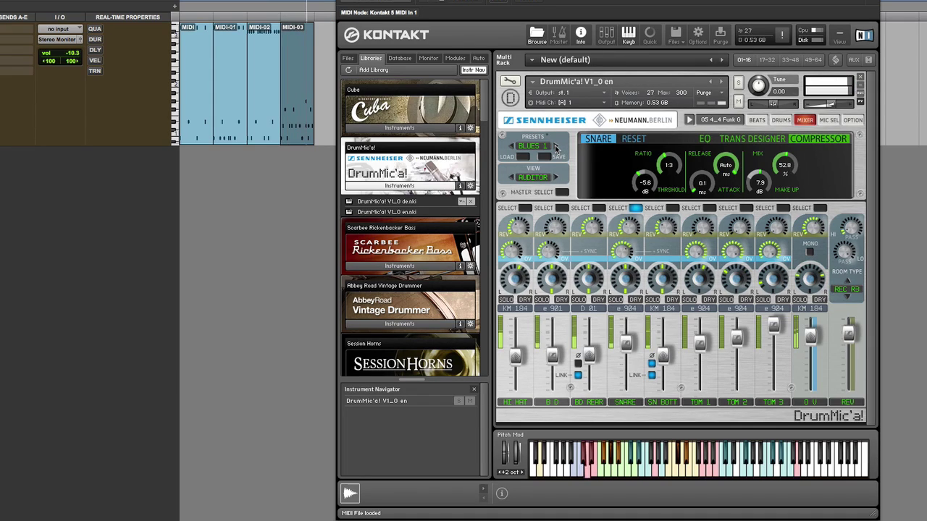
pyautogui.click(555, 147)
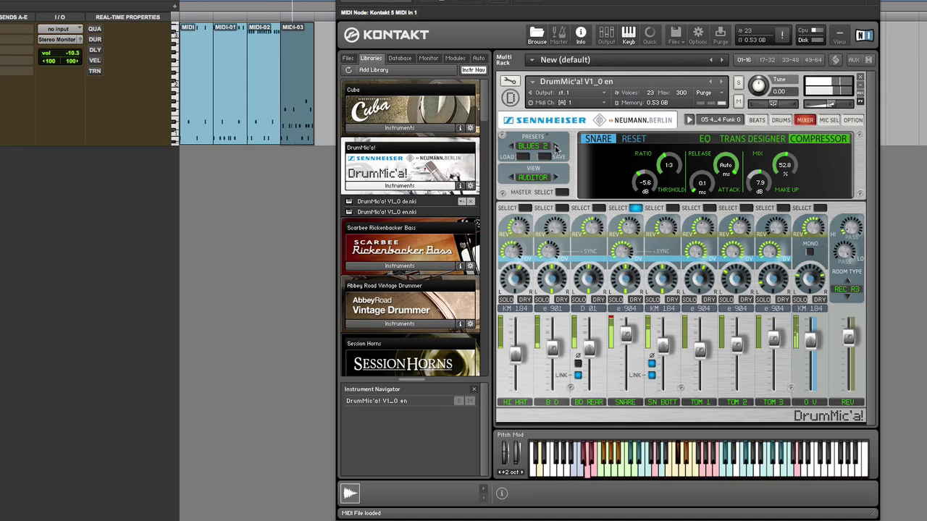
pyautogui.click(555, 147)
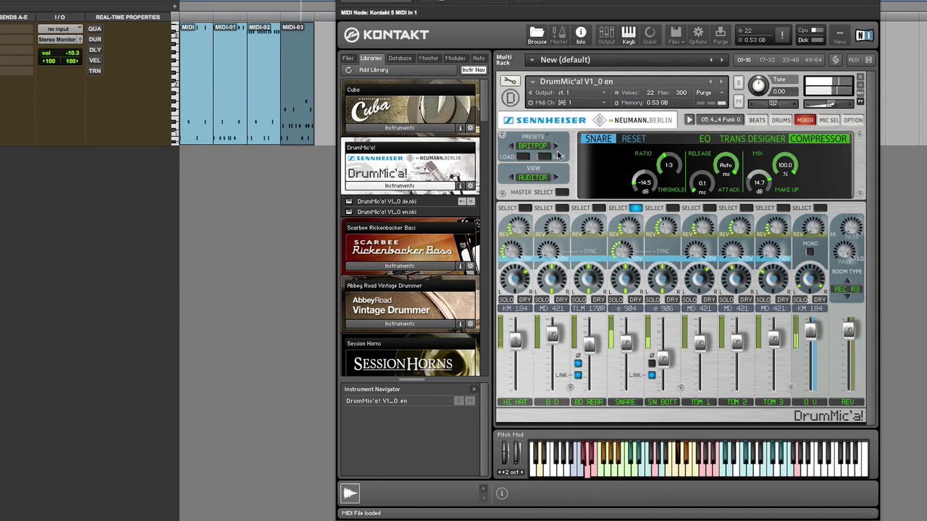
pyautogui.click(555, 147)
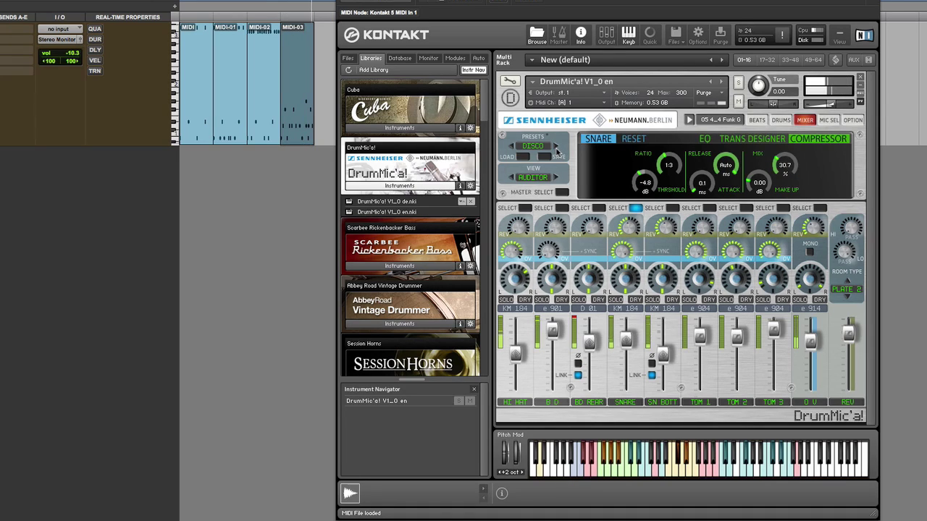
pyautogui.click(555, 147)
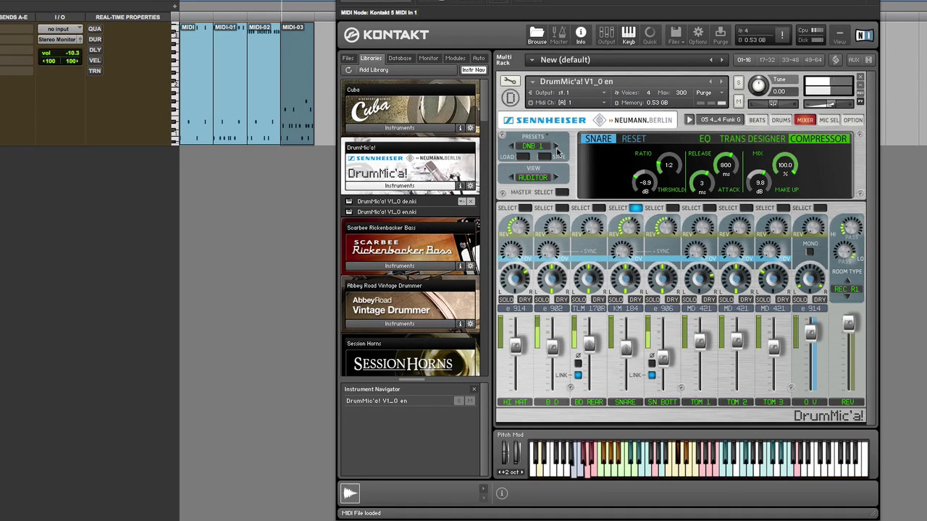
pyautogui.click(555, 147)
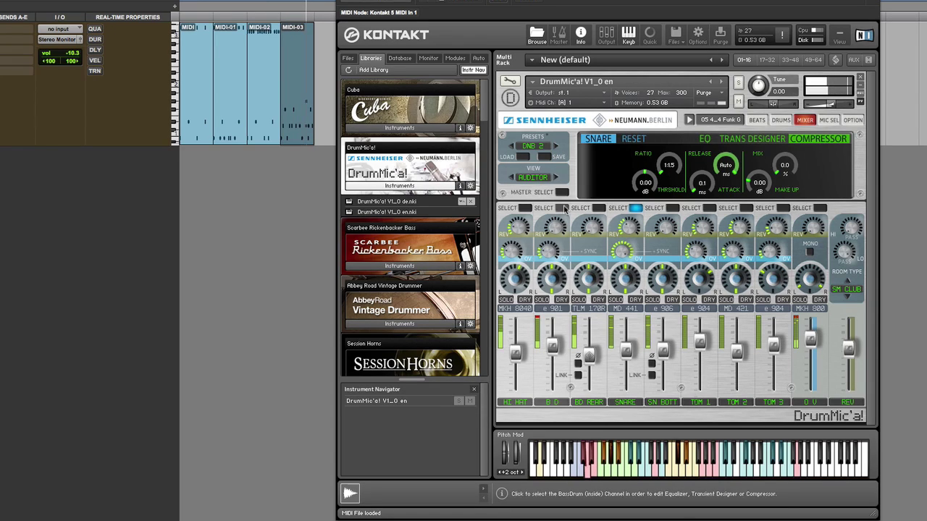
# Compare the D-01 with the TLM 170R as the rear bass drum microphone, ending on the TLM 170R.
pyautogui.click(828, 120)
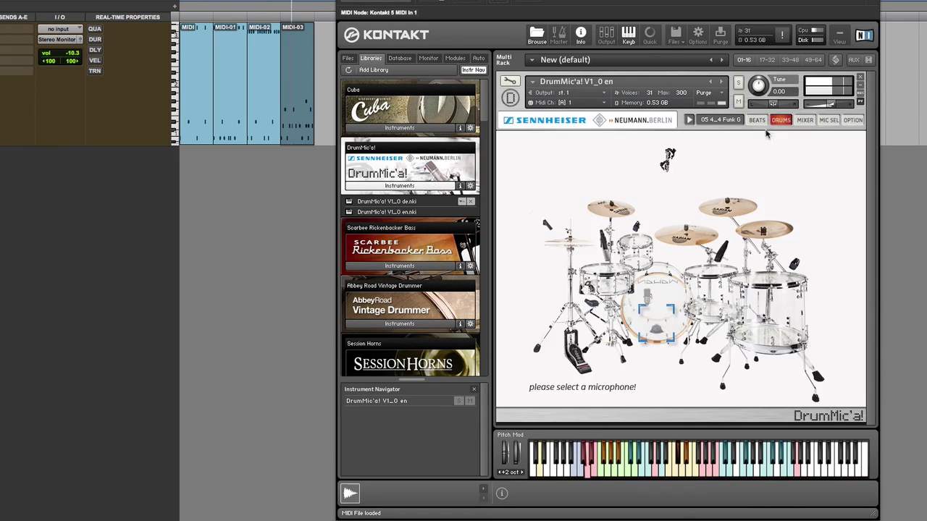
pyautogui.click(641, 321)
pyautogui.click(555, 261)
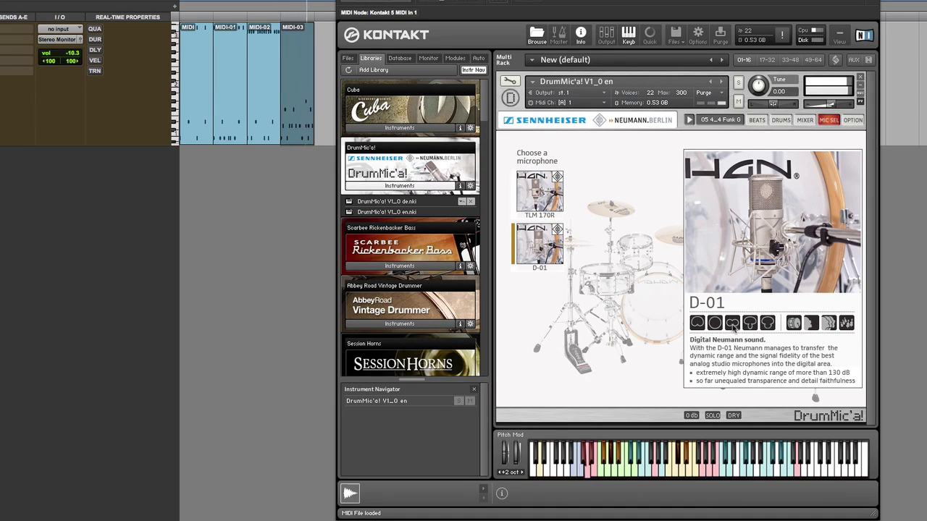
pyautogui.click(544, 195)
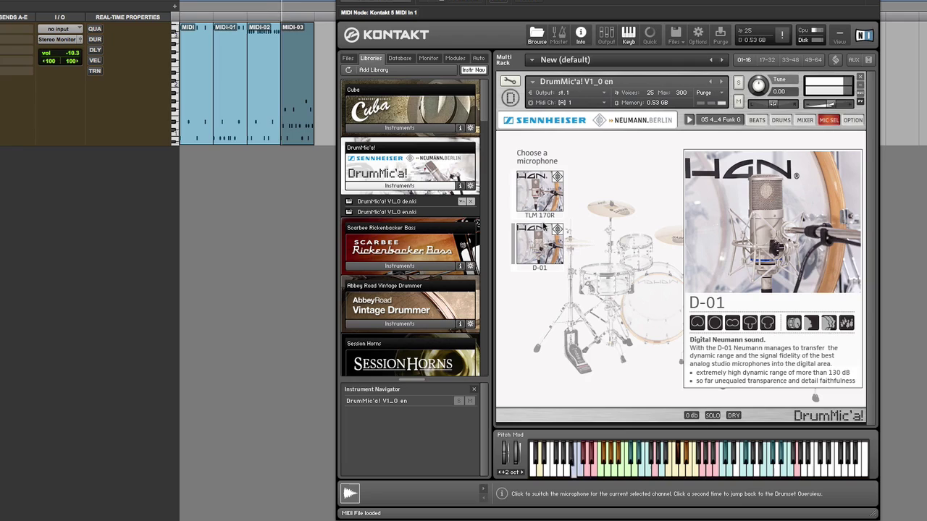
pyautogui.click(544, 195)
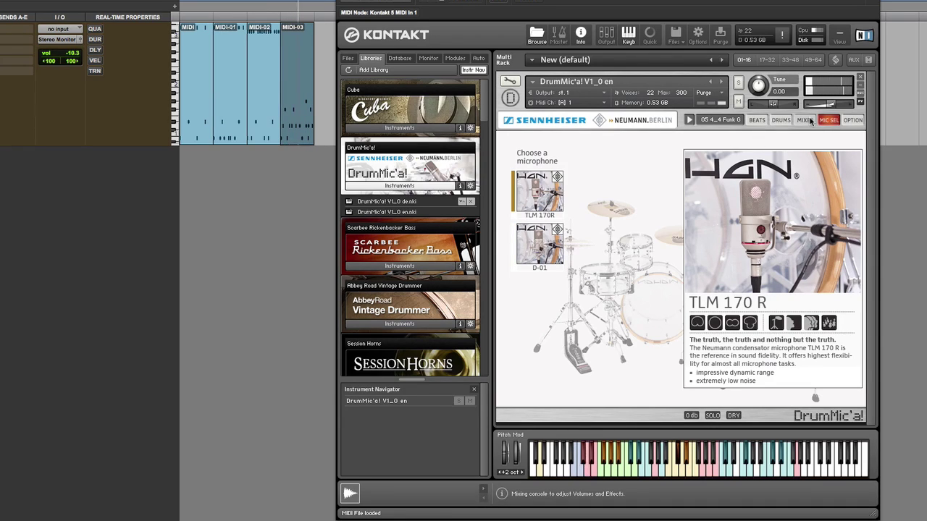
# Compare the overhead microphones e 914, KM 184, USM 69i and MKH 800, and choose the KM 184.
pyautogui.click(781, 120)
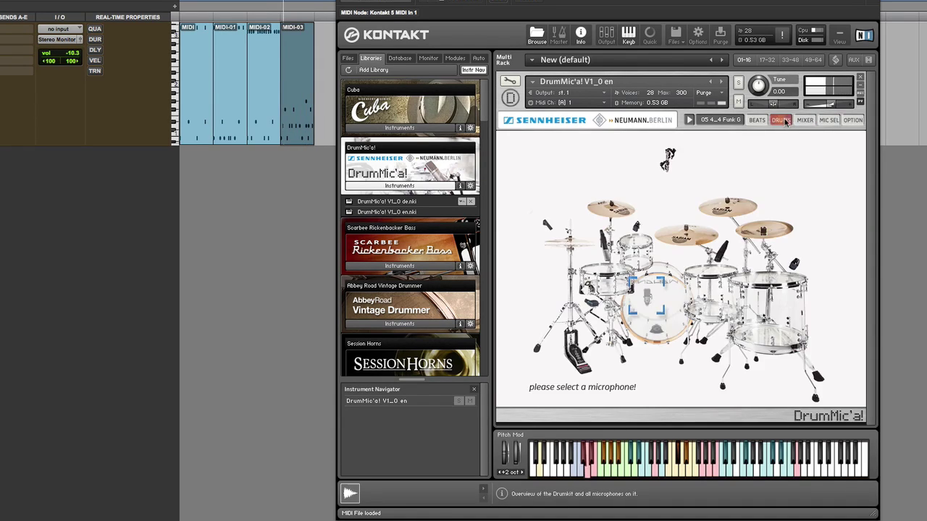
pyautogui.click(667, 159)
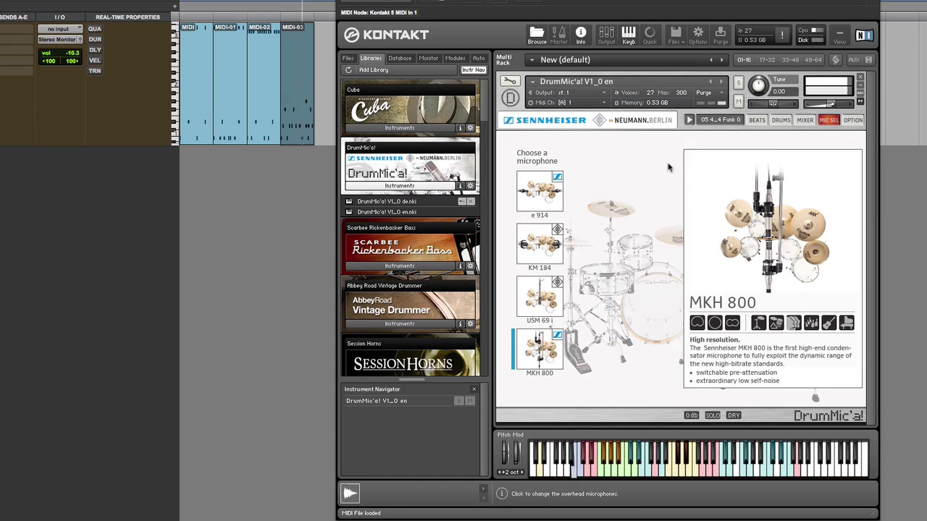
pyautogui.click(534, 203)
pyautogui.click(535, 244)
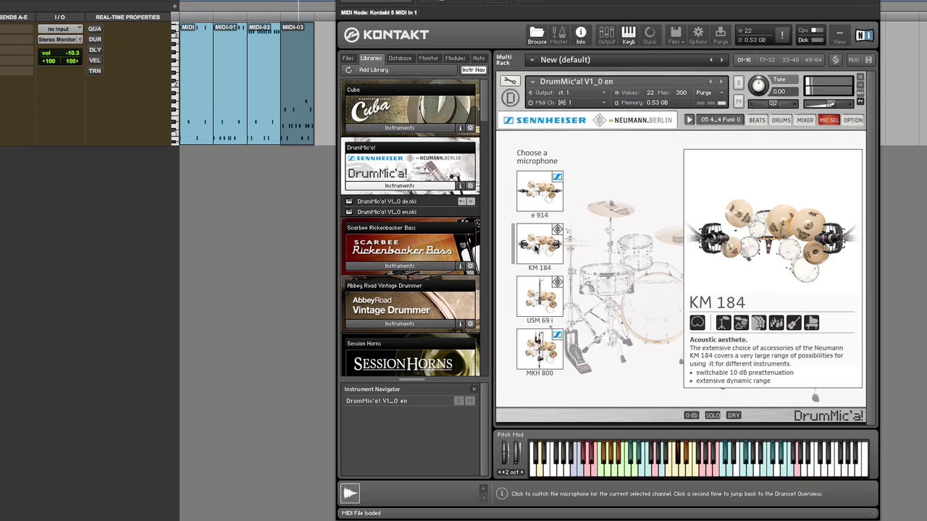
pyautogui.click(542, 289)
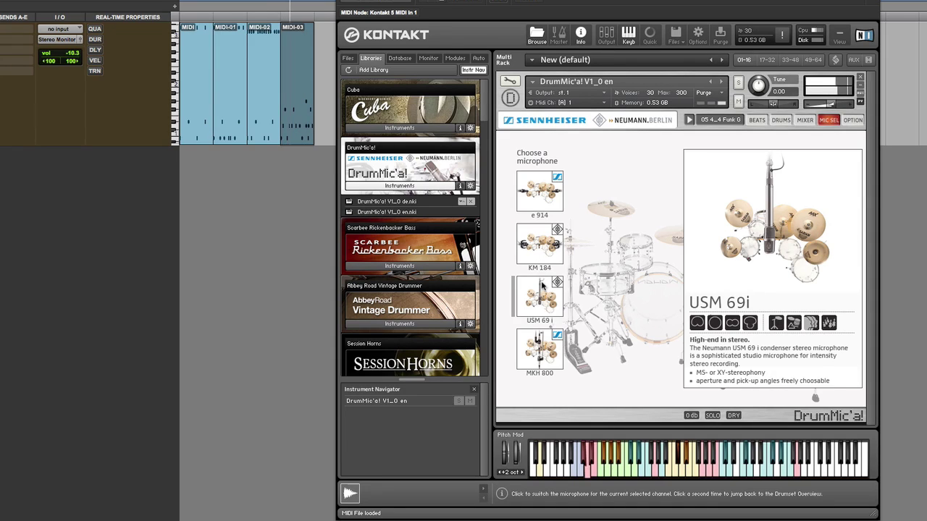
pyautogui.click(537, 338)
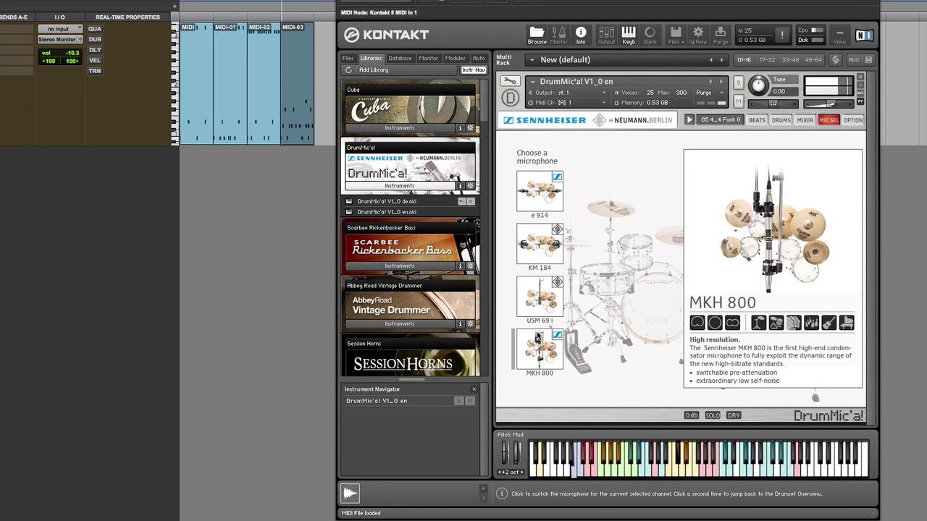
pyautogui.click(538, 248)
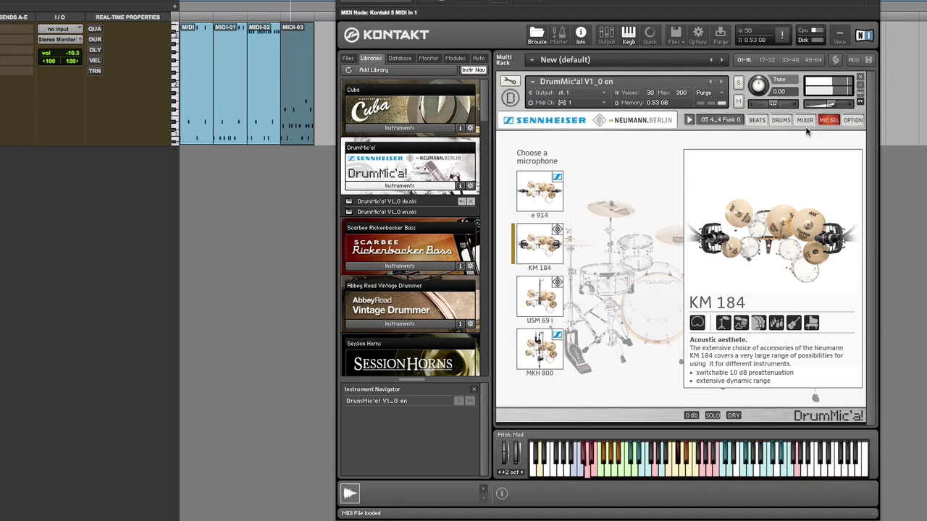
# Compare the progressive and degressive velocity curves, then return the velocity response to linear.
pyautogui.click(852, 120)
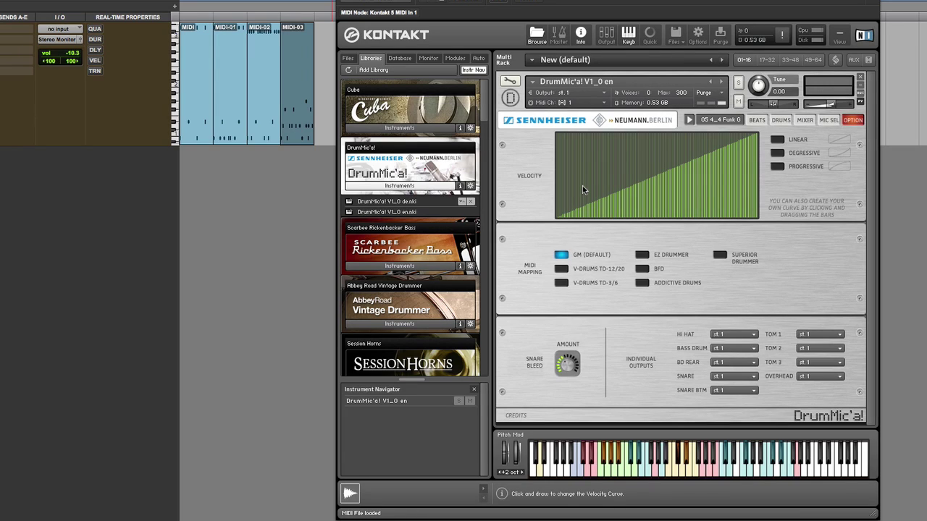
pyautogui.click(777, 167)
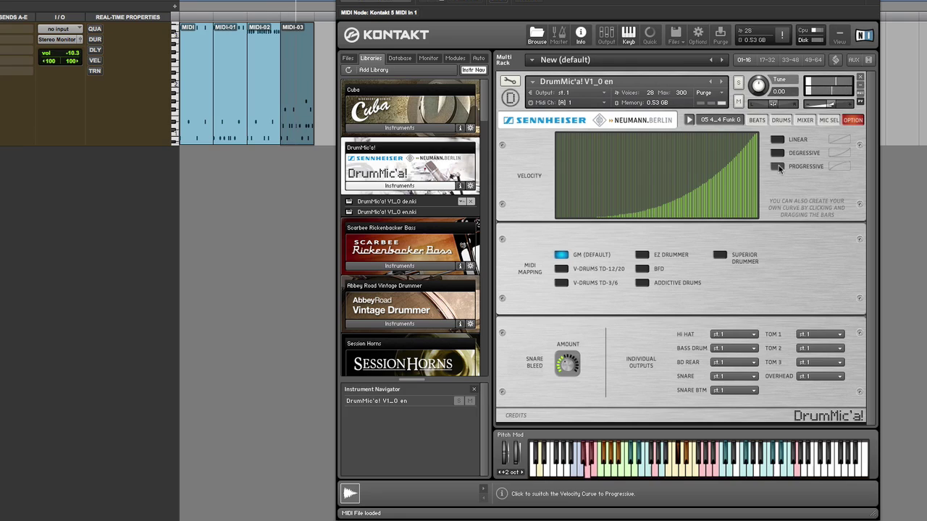
pyautogui.click(779, 167)
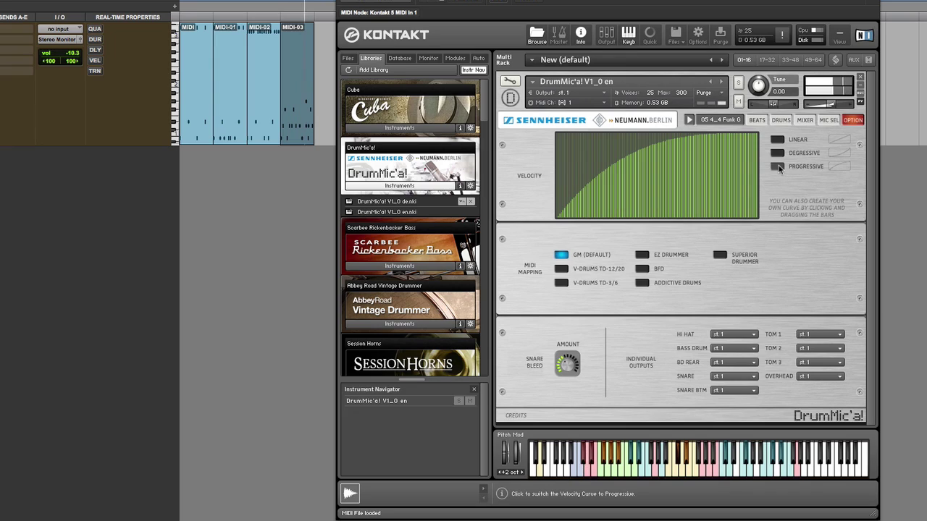
pyautogui.click(779, 167)
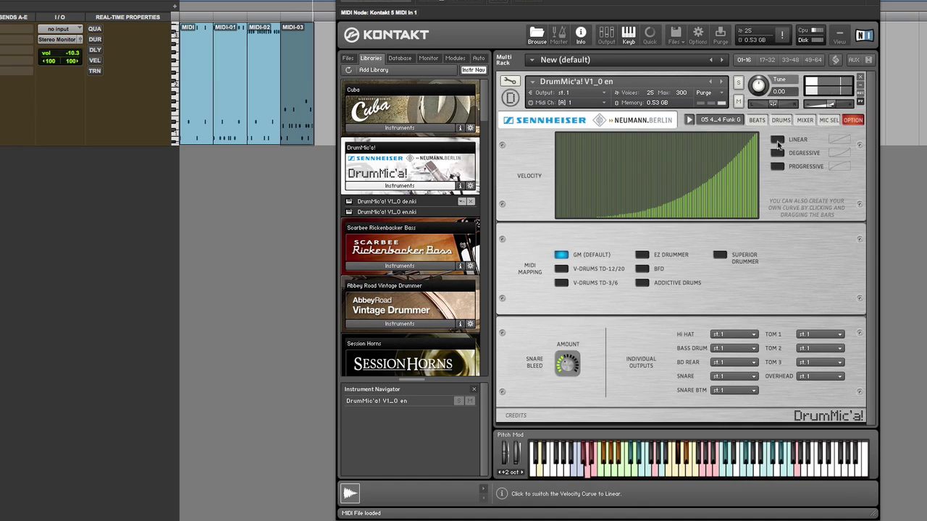
pyautogui.click(777, 141)
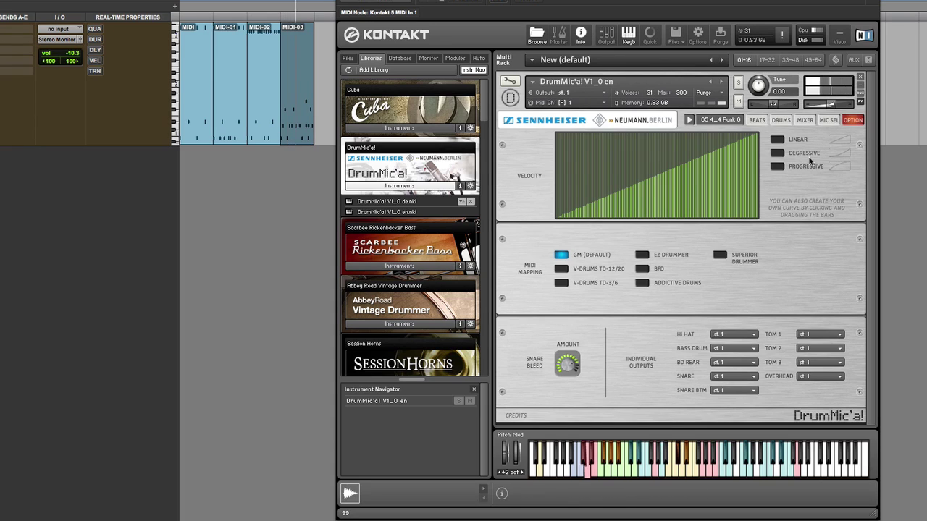
# Draw several freehand velocity curves as a trial, then restore the linear curve.
pyautogui.moveTo(605, 198)
pyautogui.mouseDown()
pyautogui.moveTo(694, 183)
pyautogui.moveTo(740, 149)
pyautogui.moveTo(684, 182)
pyautogui.moveTo(612, 200)
pyautogui.moveTo(613, 174)
pyautogui.moveTo(729, 184)
pyautogui.moveTo(732, 212)
pyautogui.mouseUp()
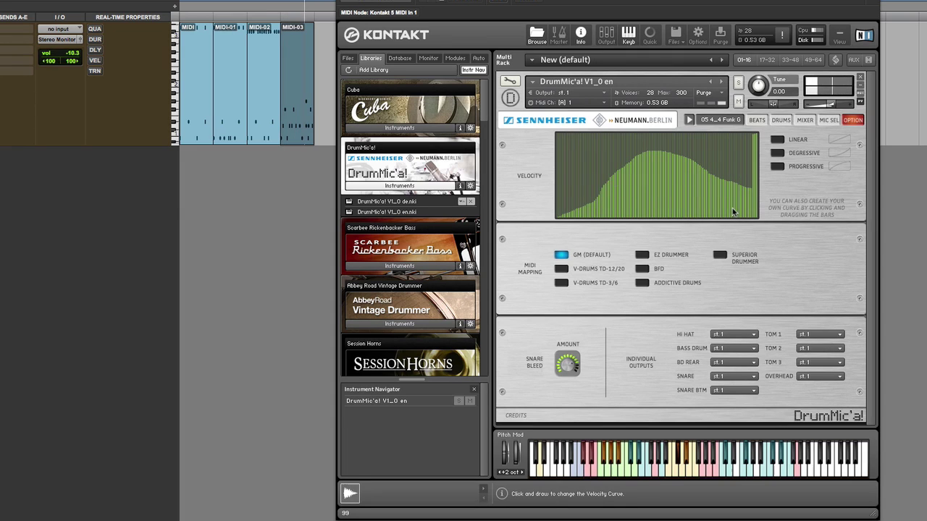
pyautogui.moveTo(672, 185)
pyautogui.mouseDown()
pyautogui.moveTo(723, 156)
pyautogui.moveTo(756, 187)
pyautogui.mouseUp()
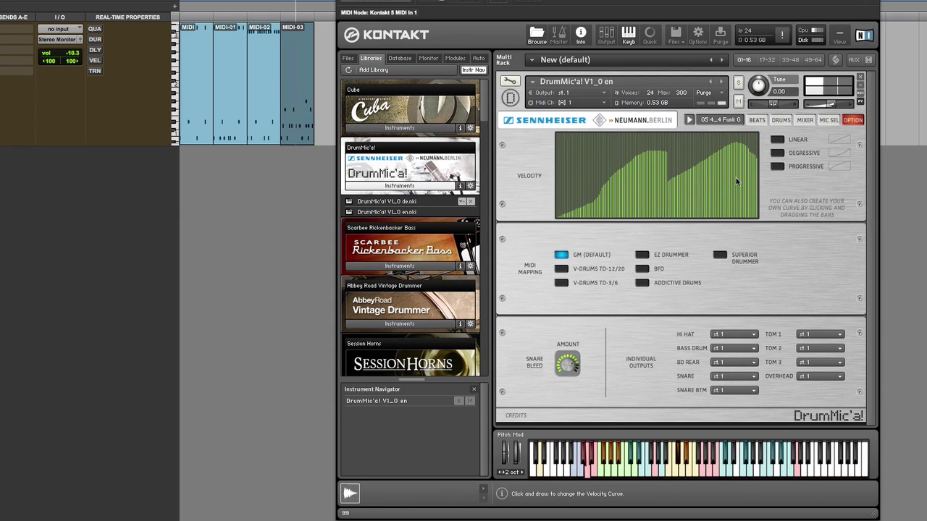
pyautogui.moveTo(582, 185); pyautogui.dragTo(681, 152)
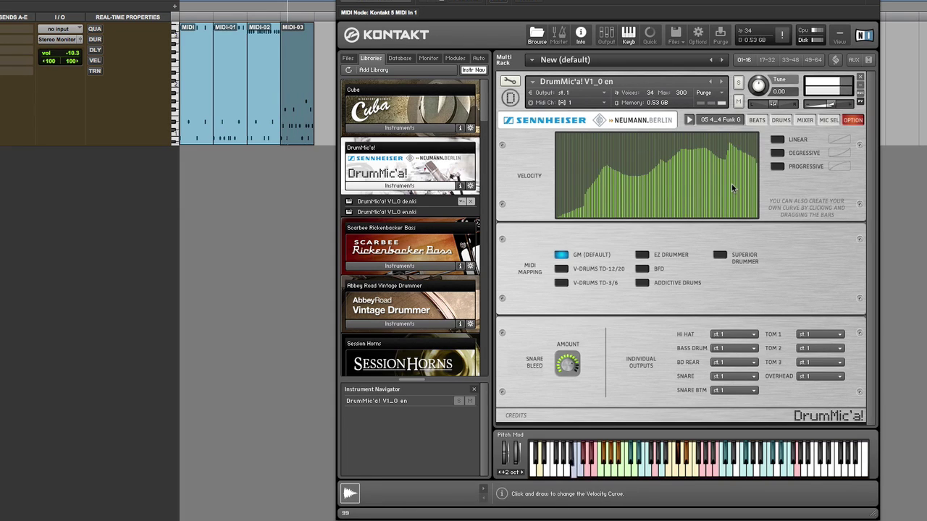
pyautogui.click(778, 143)
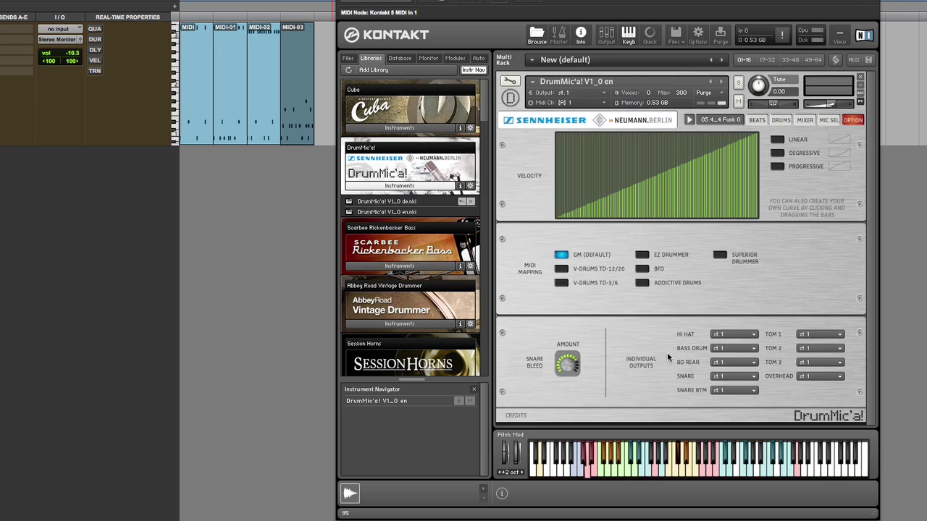
# Add one new two-channel output to the output mixer and close the outputs section.
pyautogui.click(606, 33)
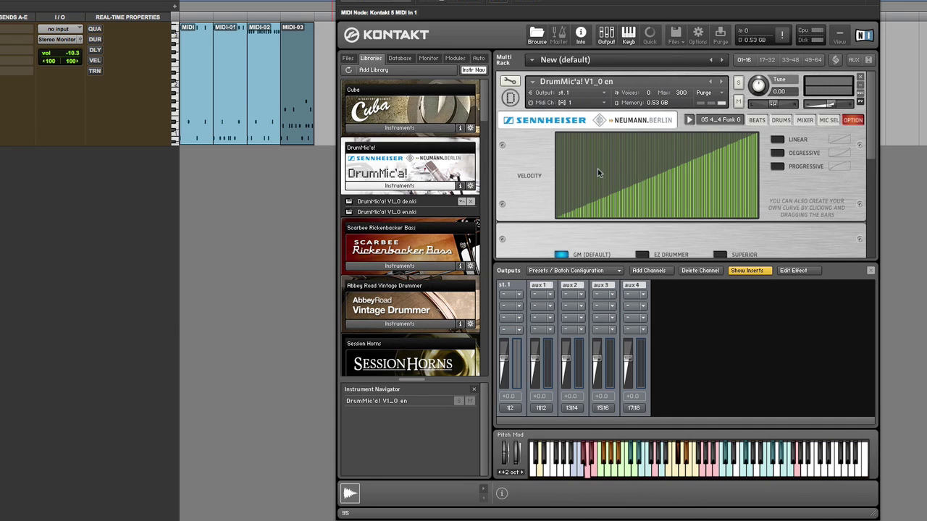
pyautogui.click(638, 272)
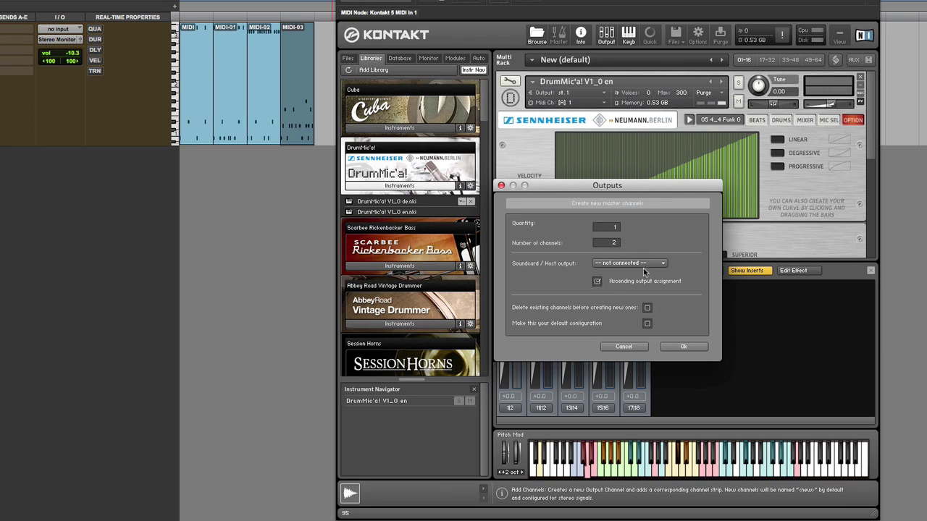
pyautogui.click(640, 263)
pyautogui.scroll(-2, 633, 270)
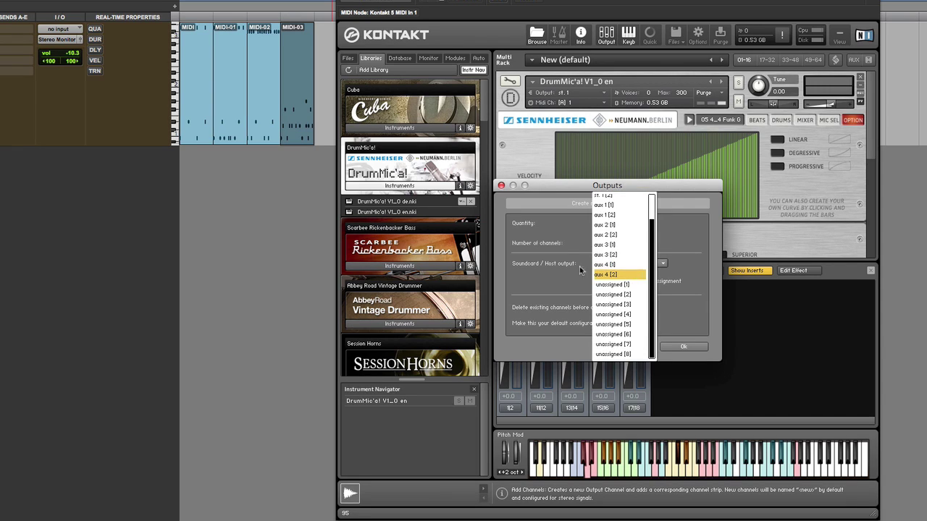
pyautogui.click(562, 242)
pyautogui.click(683, 346)
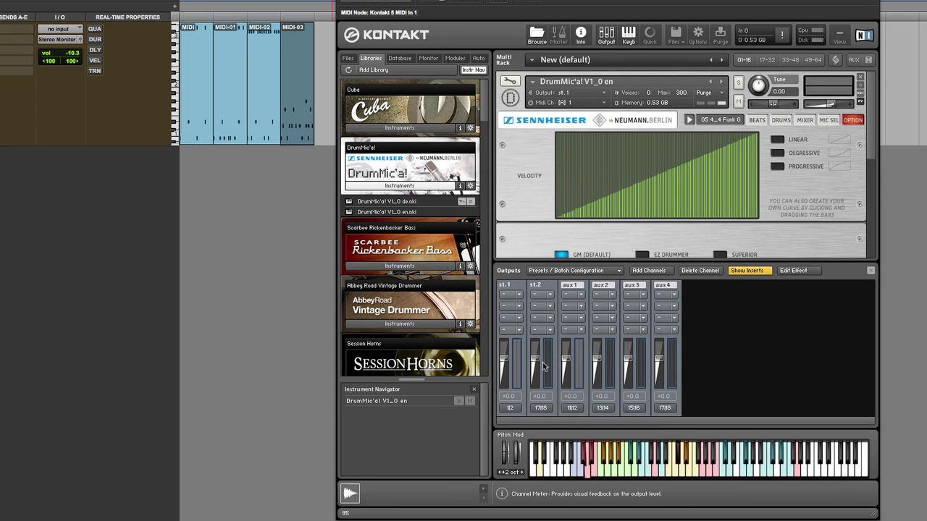
pyautogui.click(870, 270)
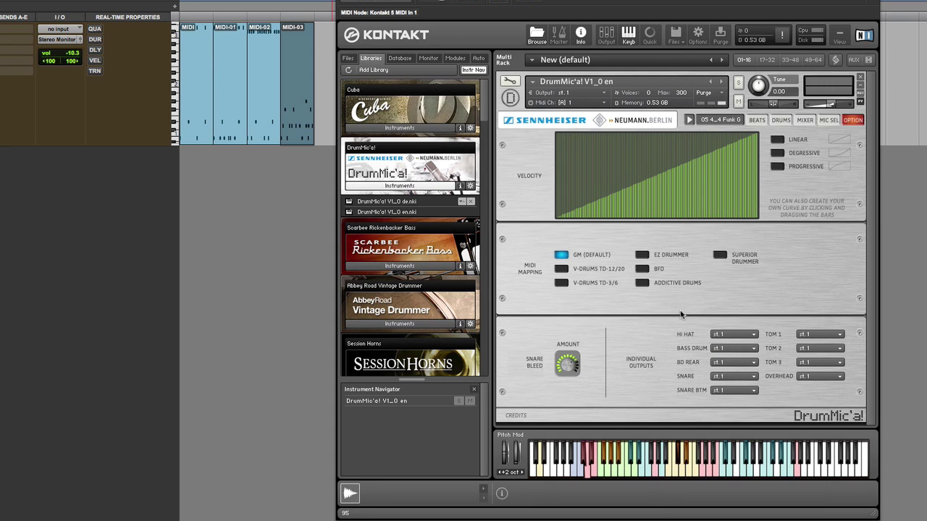
# Set the instrument's tuning to 1.00 and return to the drum kit microphone overview.
pyautogui.click(828, 121)
pyautogui.click(804, 120)
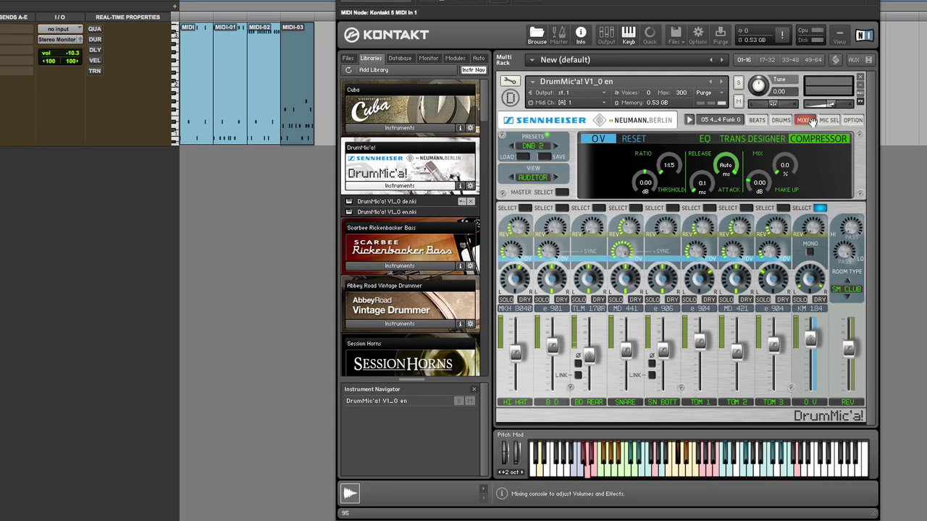
pyautogui.click(756, 121)
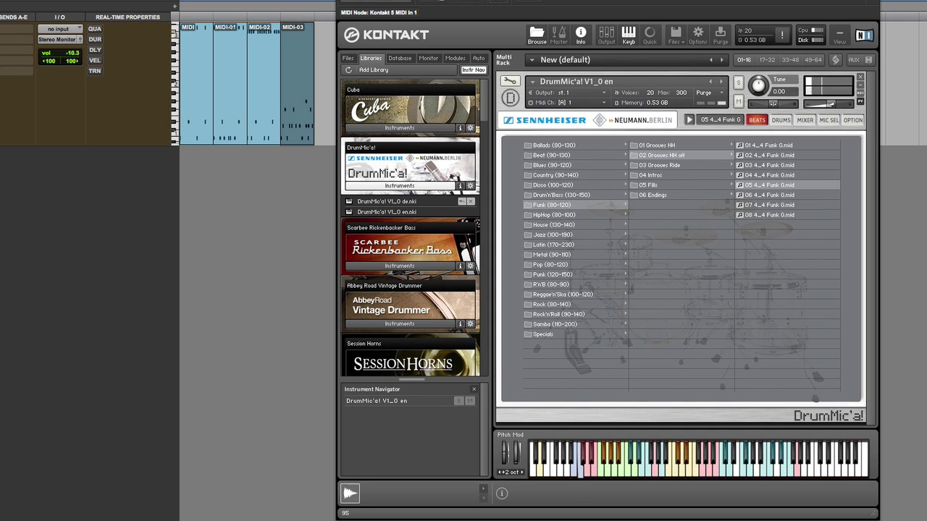
pyautogui.moveTo(760, 83)
pyautogui.mouseDown()
pyautogui.moveTo(766, 58)
pyautogui.moveTo(764, 95)
pyautogui.moveTo(763, 85)
pyautogui.mouseUp()
pyautogui.click(778, 122)
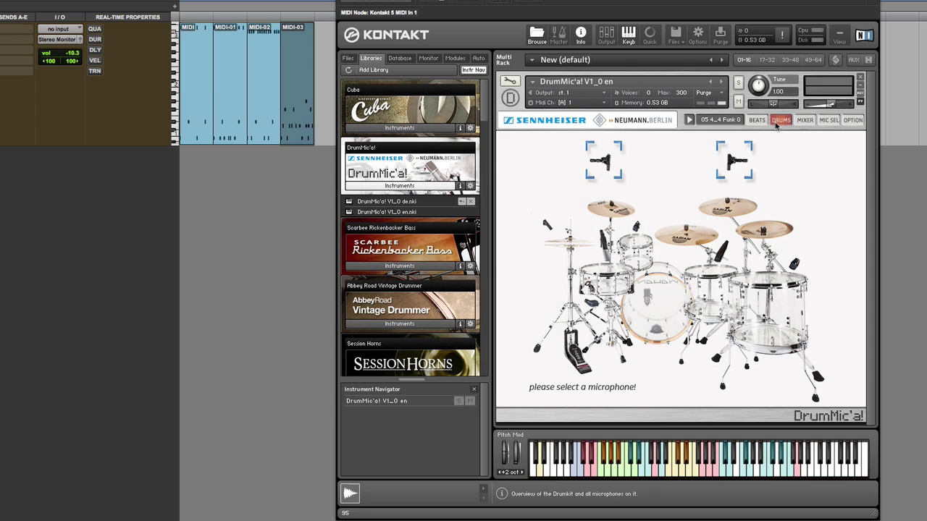